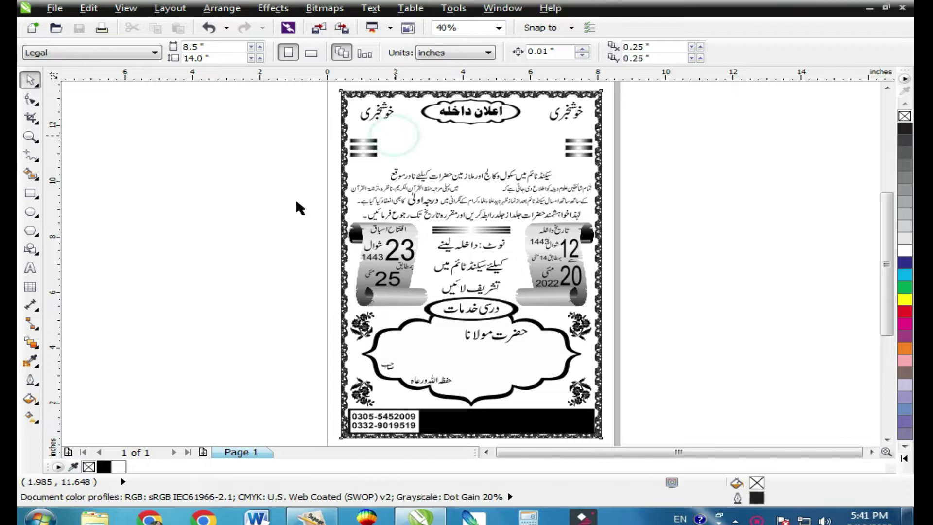
Zoom into the poster header and select the striped bar group.
key("F2")
left_click_drag(325, 121, 673, 259)
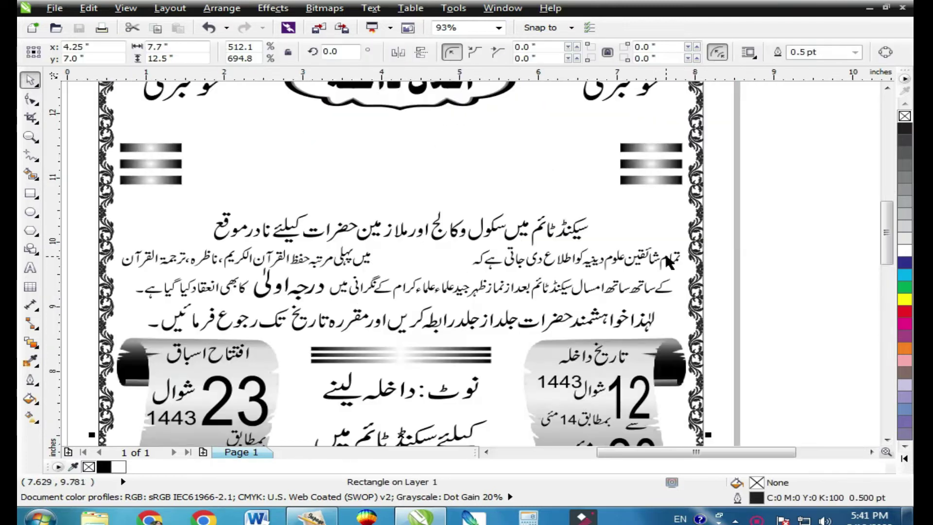
left_click(638, 164)
scroll(576, 256, "down", 3)
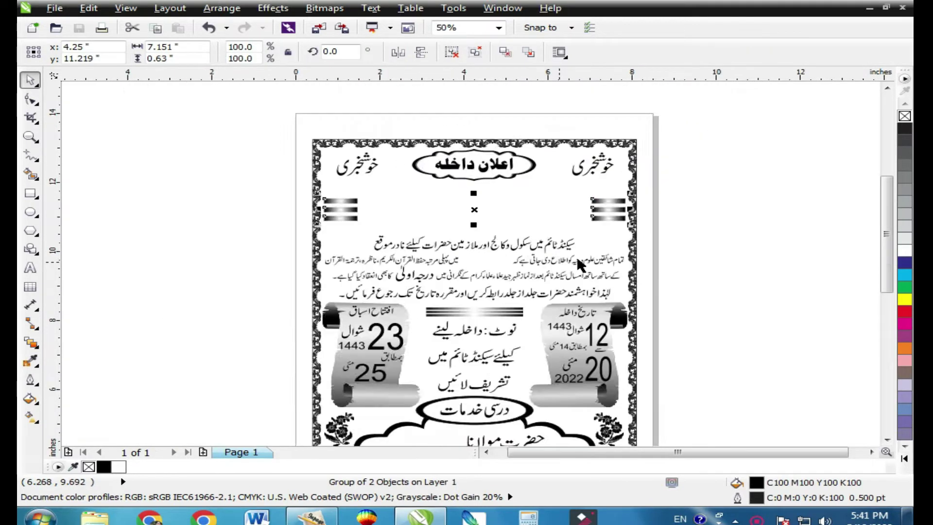
Switch to InPage Urdu and create a new blank document.
left_click(312, 518)
left_click(31, 6)
left_click(63, 22)
left_click(599, 203)
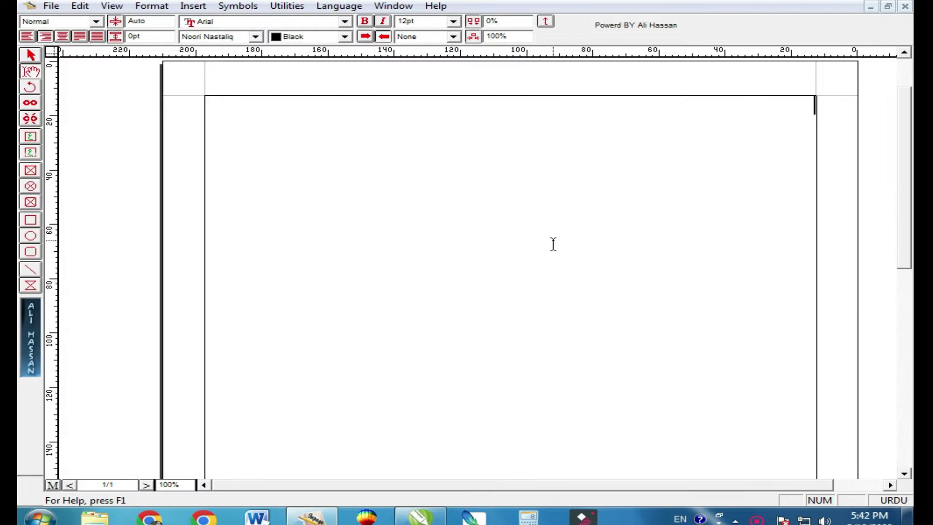
Zoom the page to 200% and type the heading مدرسہ دارالقرآن at the top right.
key("ctrl+2")
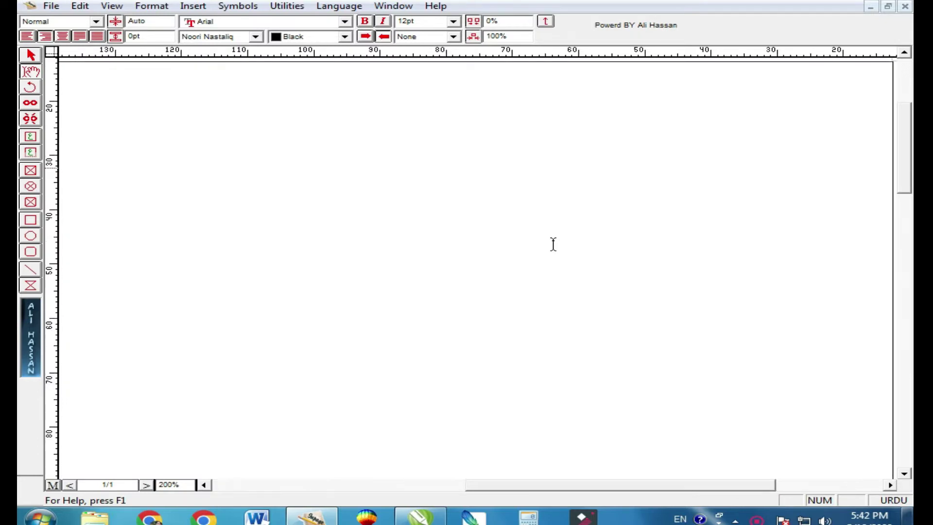
left_click(553, 244)
type("ہر س")
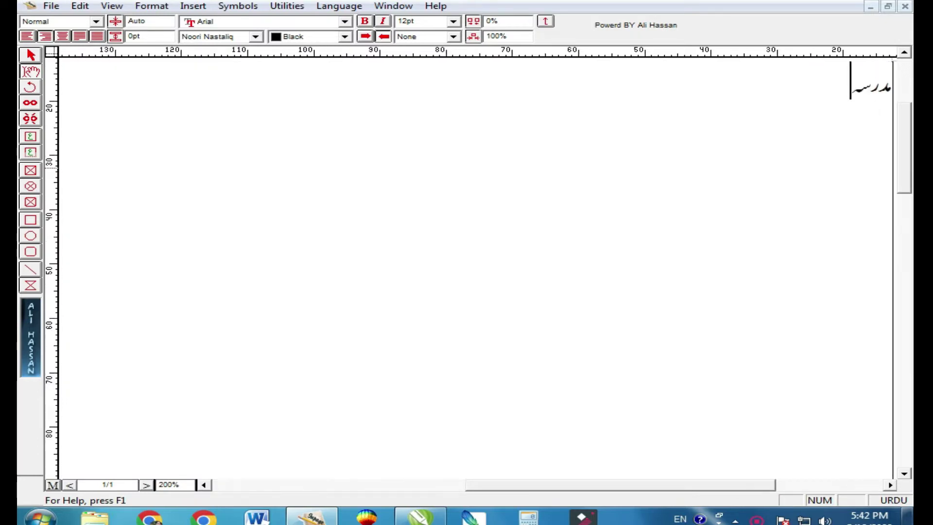
type("ہ دارالقرآن")
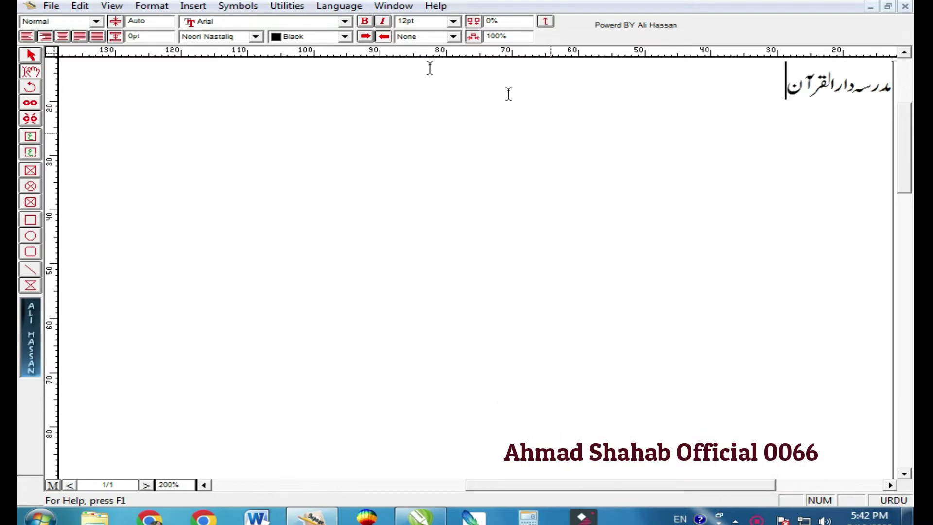
Set the heading text in the Bombay Black font.
left_click(302, 95)
key("ctrl+a")
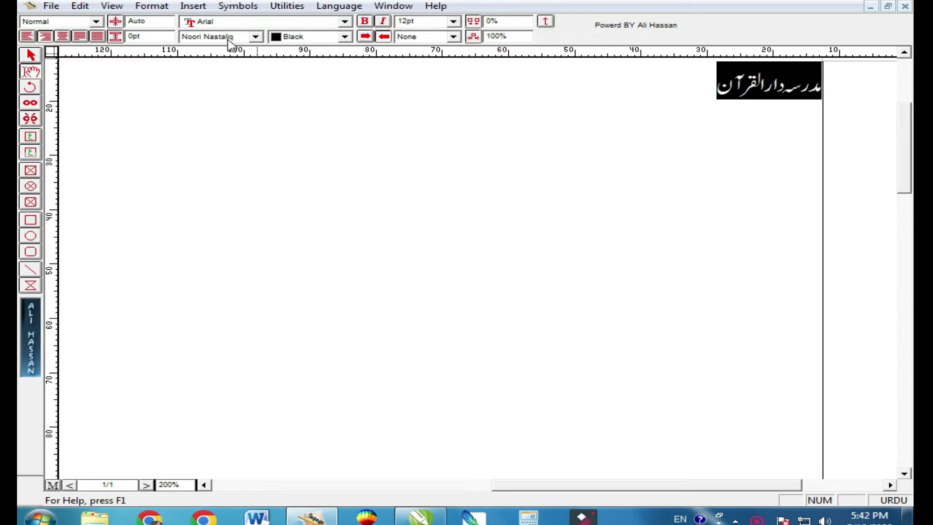
left_click(215, 36)
key("b")
left_click(216, 37)
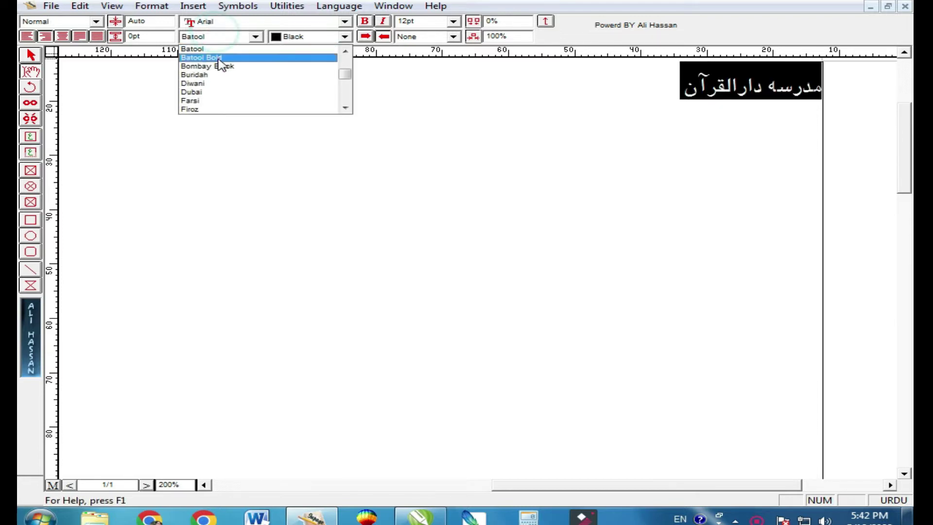
left_click(213, 64)
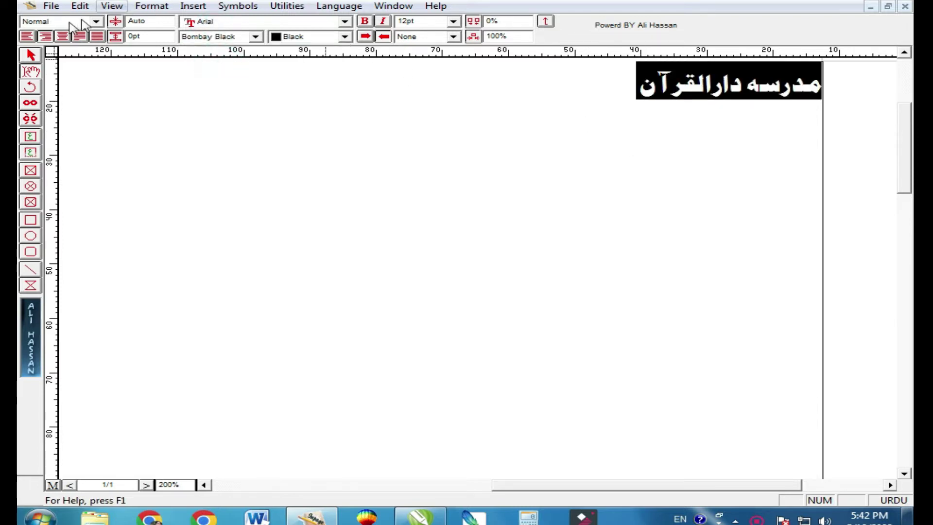
left_click(30, 56)
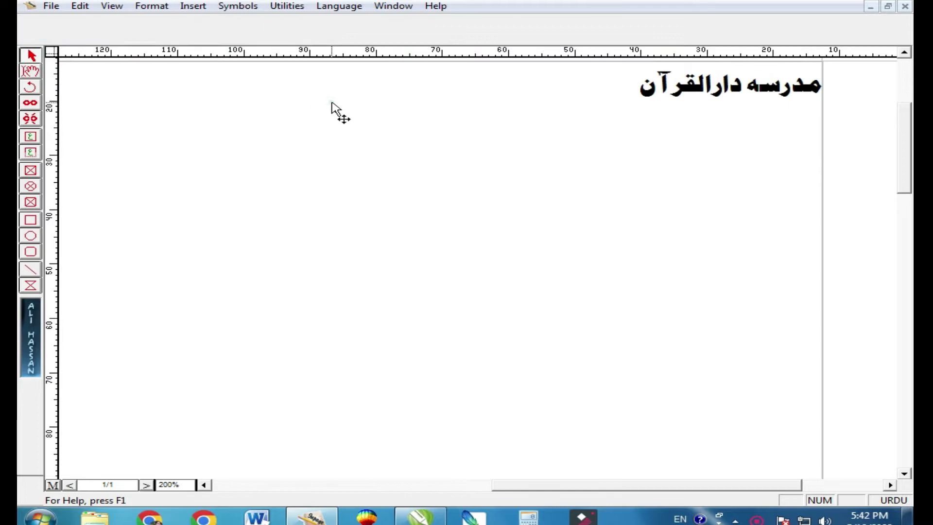
Copy the heading and return to the CorelDRAW poster.
right_click(333, 104)
left_click(379, 166)
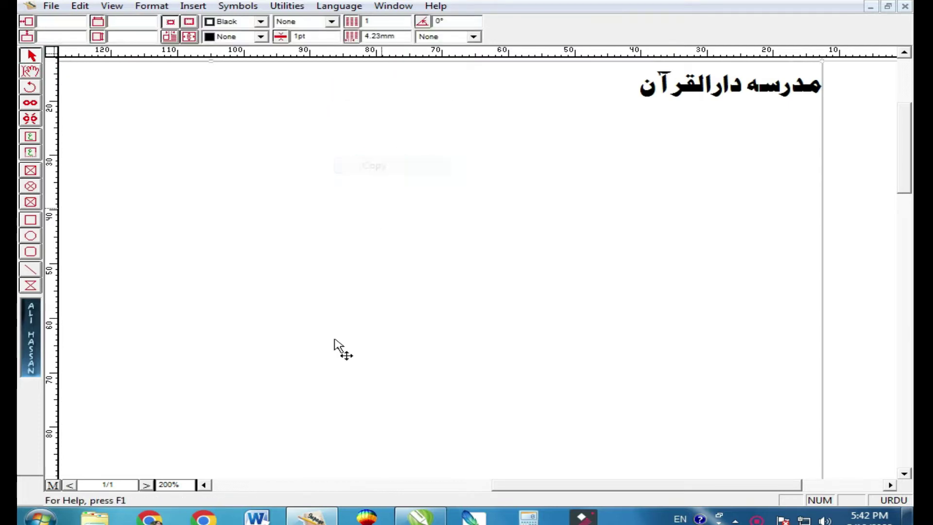
left_click(418, 516)
Paste the heading into the poster and shrink it with the scale field.
right_click(93, 132)
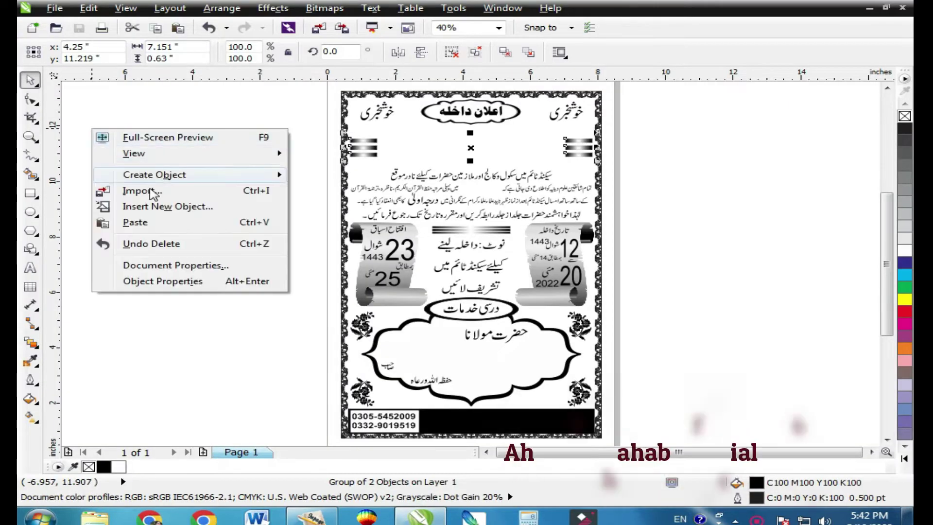
left_click(153, 224)
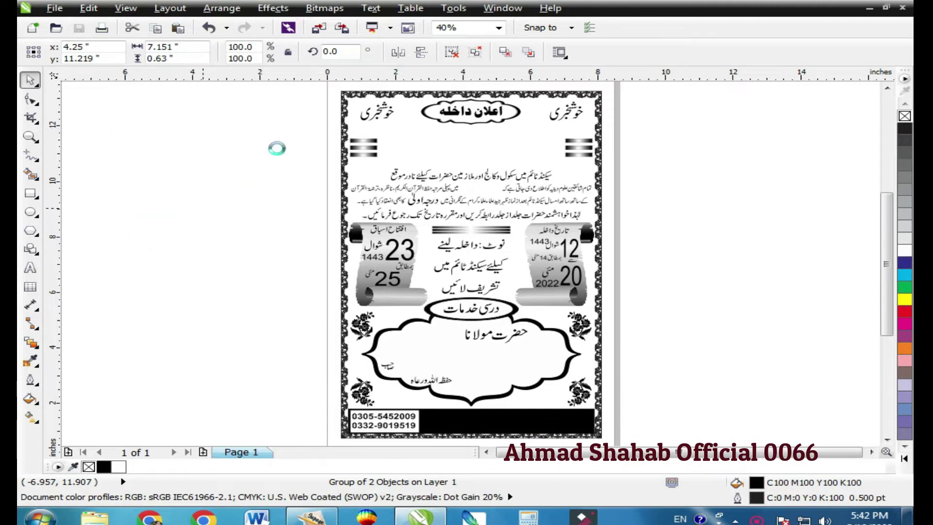
double_click(255, 47)
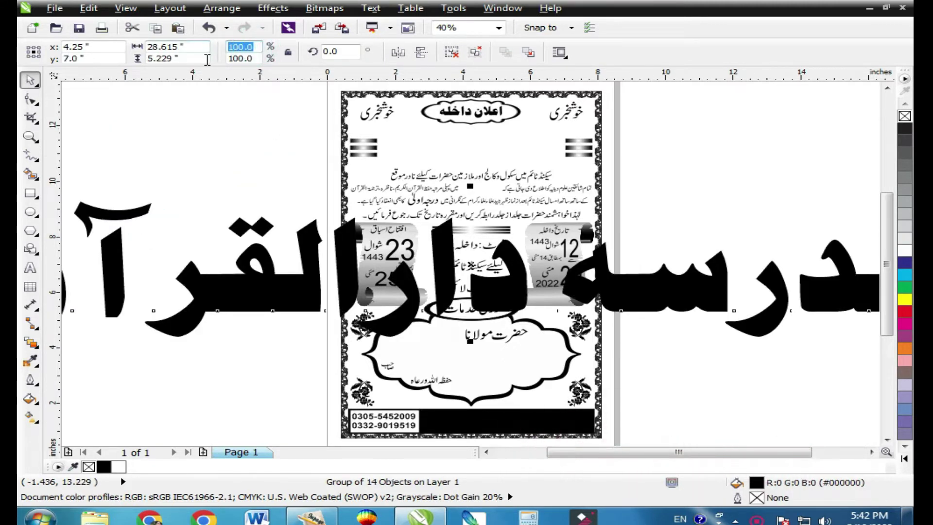
key("Return")
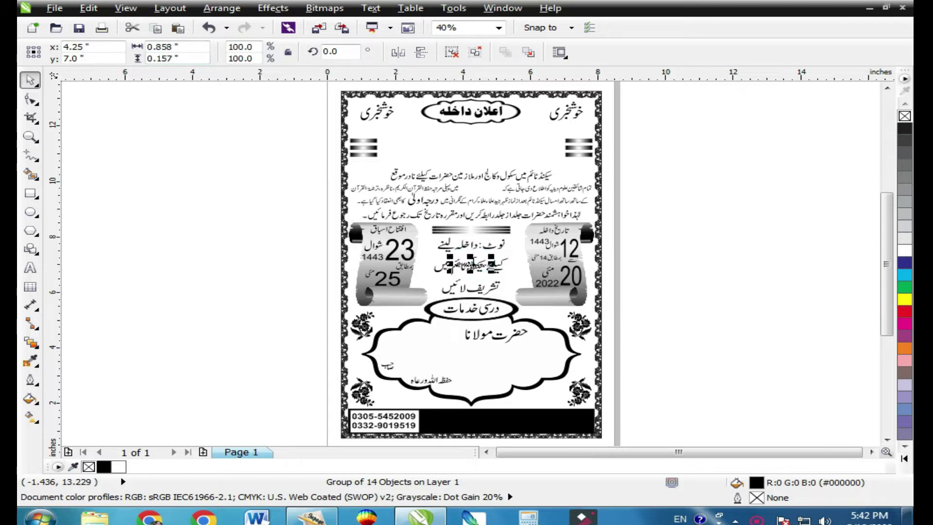
left_click(704, 270)
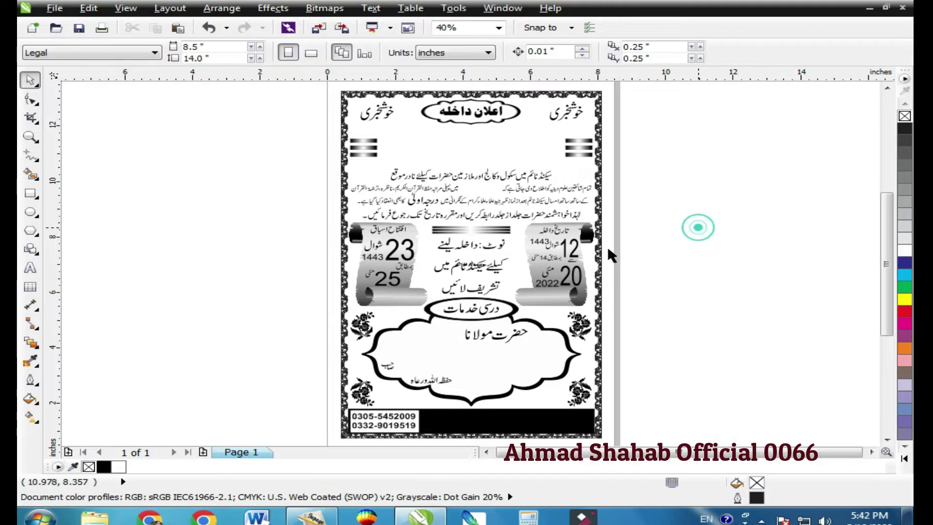
Move the heading into the header between the striped bars and resize it to fit.
left_click(470, 264)
left_click_drag(470, 264, 556, 187)
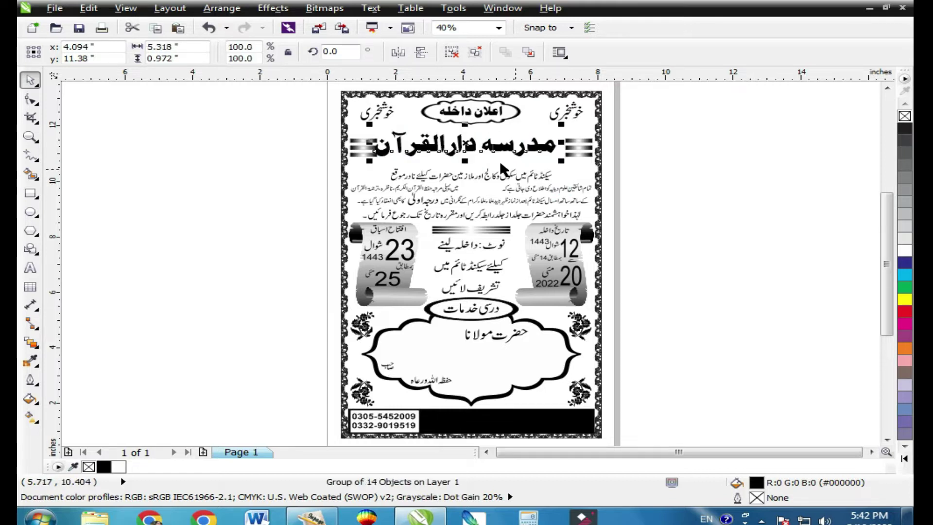
left_click(500, 160, "shift")
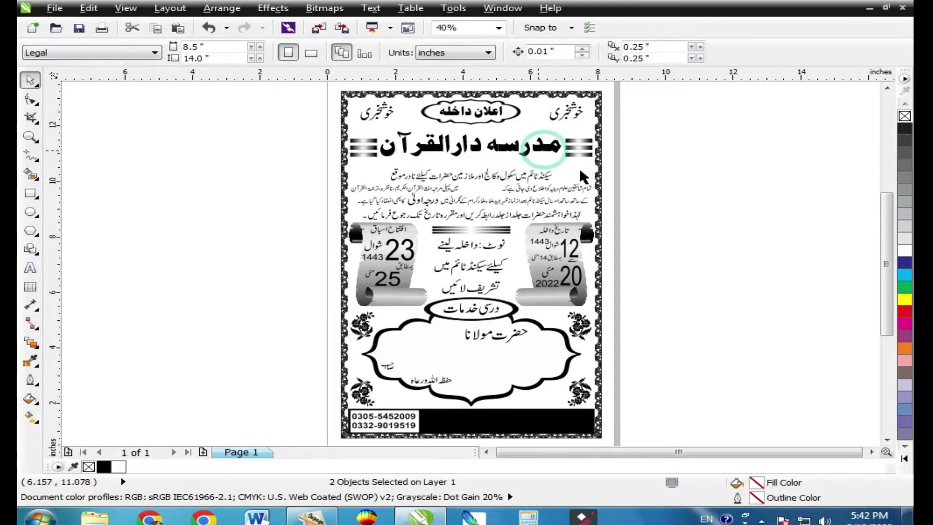
left_click(567, 143)
left_click_drag(567, 143, 544, 154)
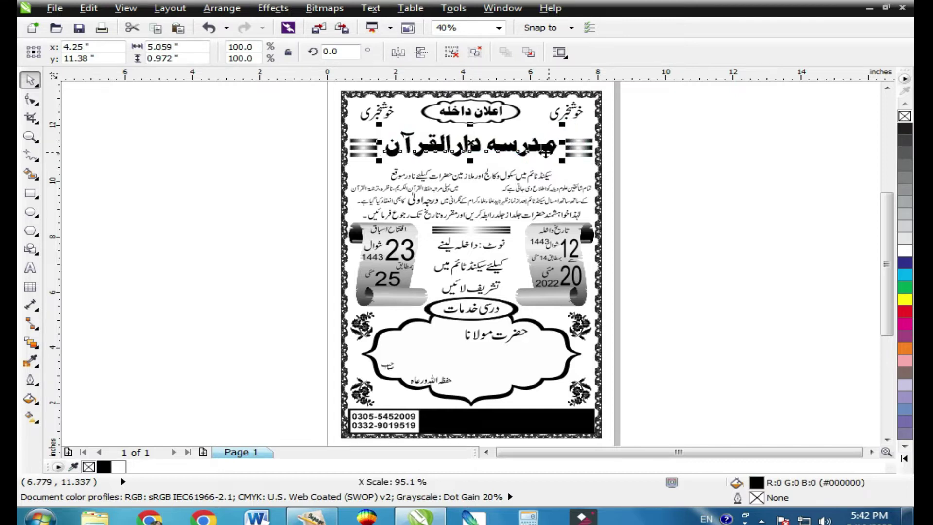
right_click(544, 153)
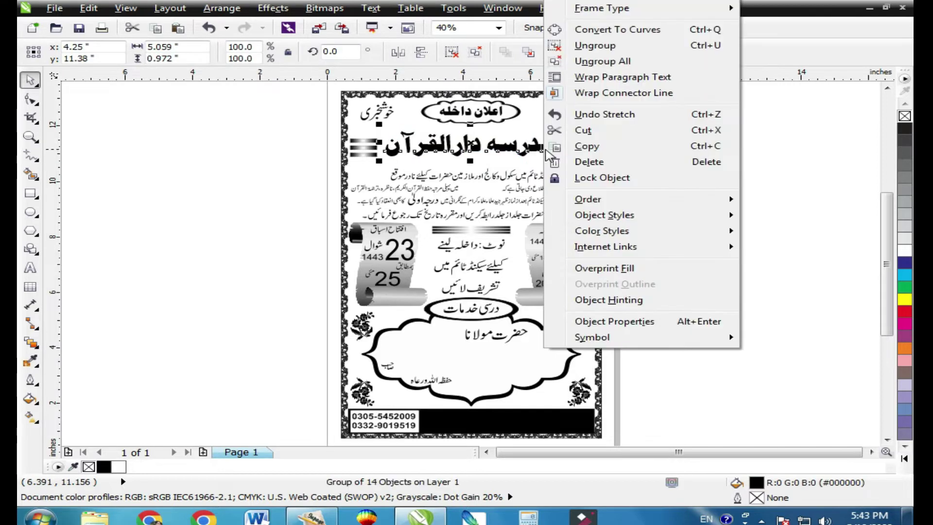
left_click(585, 52)
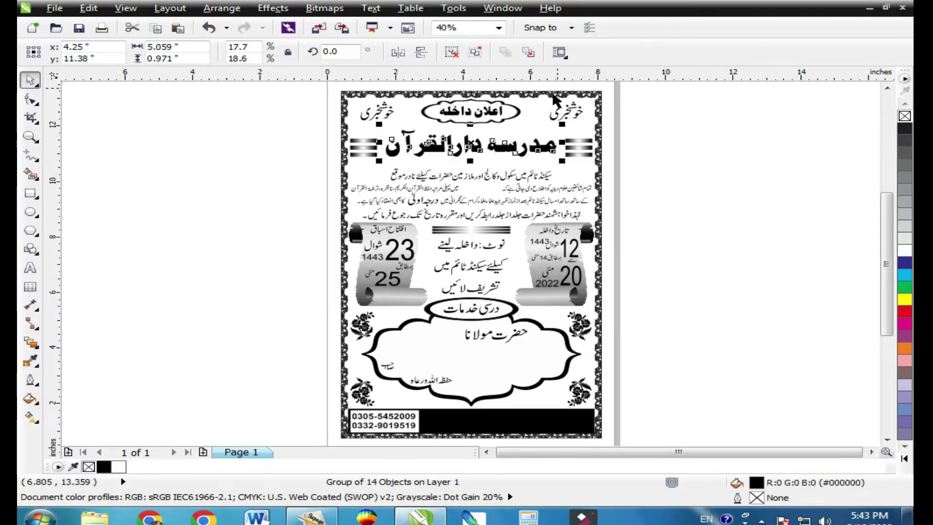
left_click(582, 172)
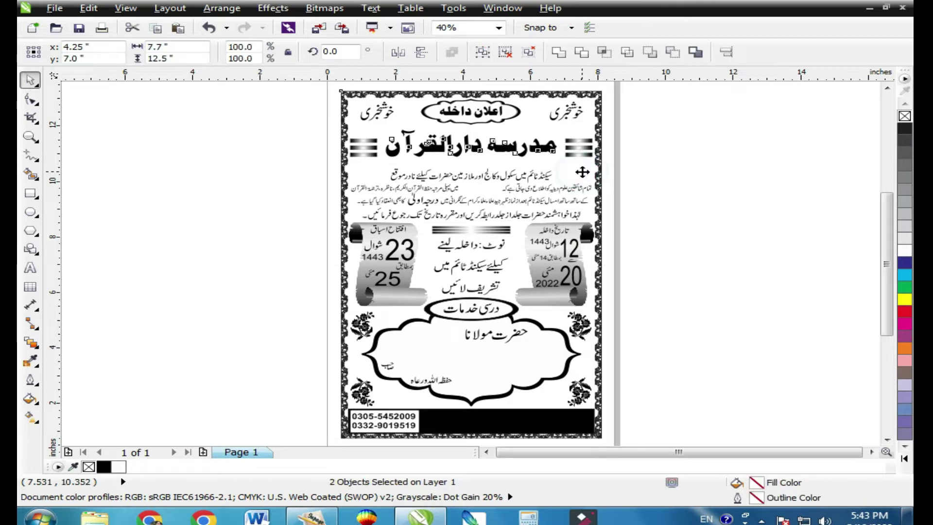
left_click(696, 156)
left_click(489, 136)
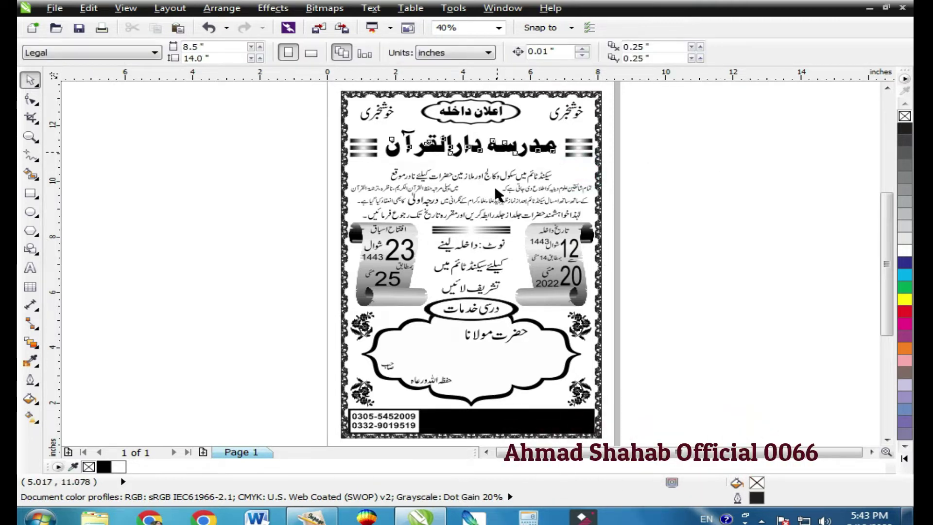
Place a small copy of the مدرسه دارالقرآن title into the intro paragraph line.
left_click_drag(490, 135, 505, 194)
left_click(30, 137)
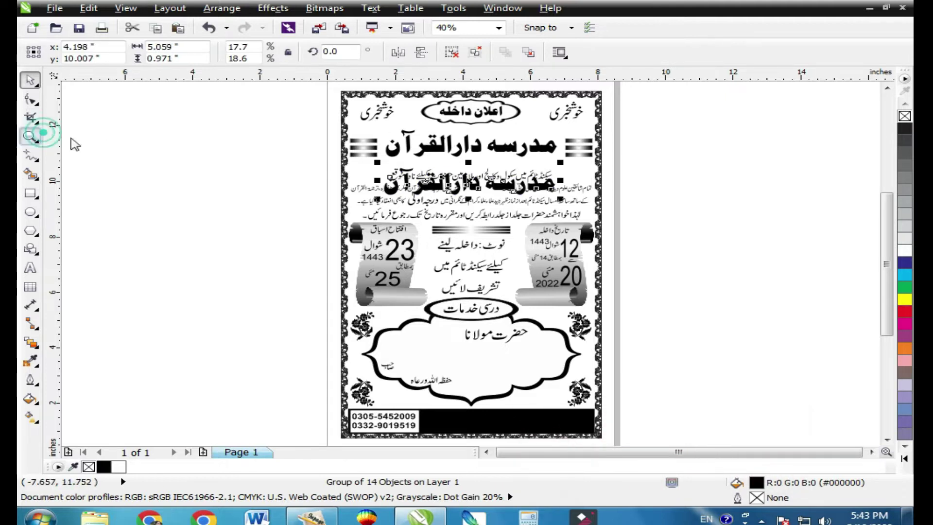
left_click_drag(413, 161, 555, 217)
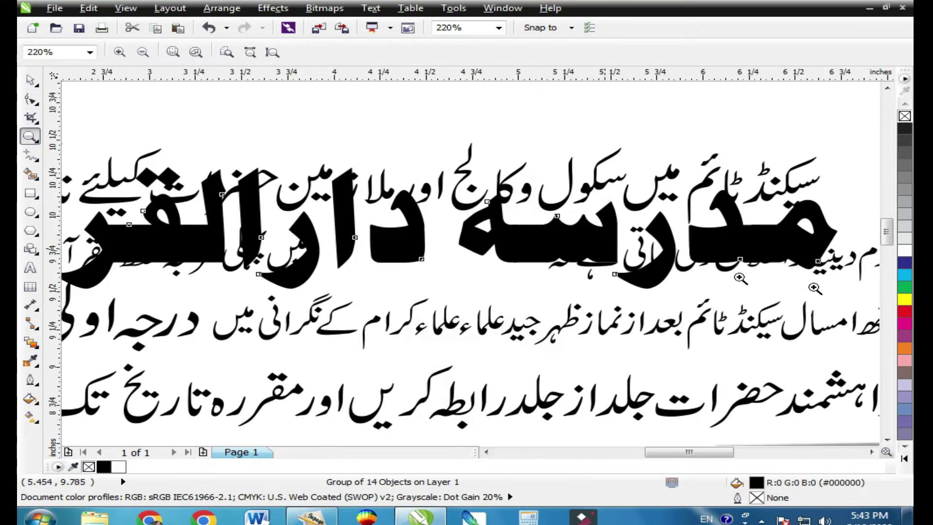
key("space")
left_click_drag(829, 292, 579, 270)
left_click_drag(335, 268, 311, 272)
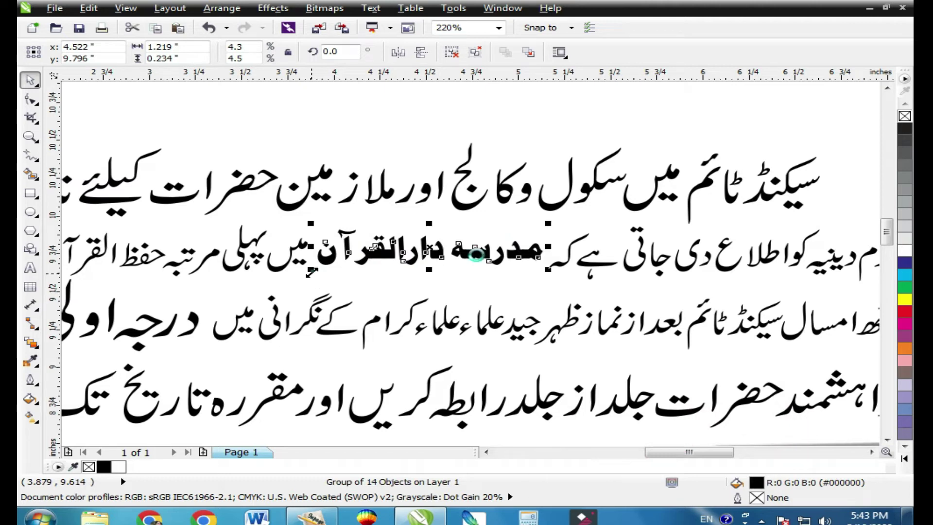
left_click_drag(311, 272, 306, 274)
left_click_drag(475, 257, 476, 263)
left_click_drag(547, 251, 551, 252)
key("F4")
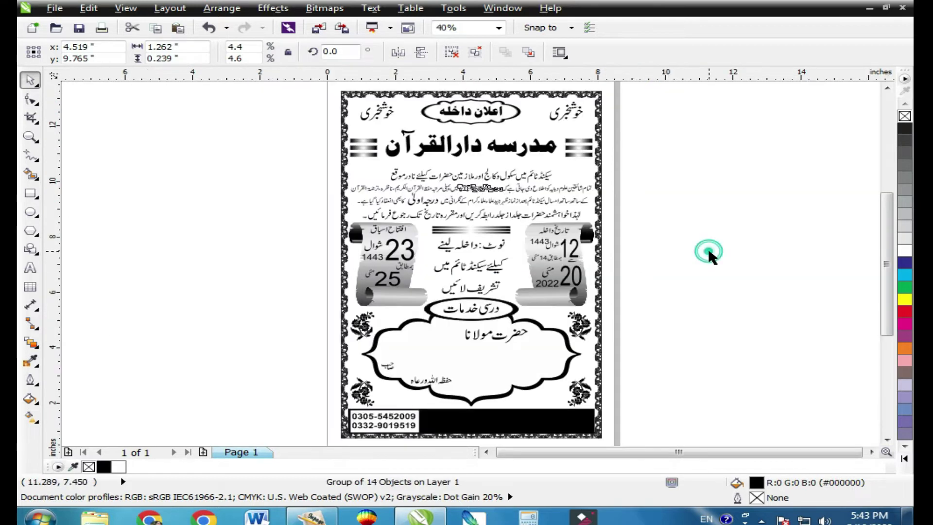
left_click(622, 266)
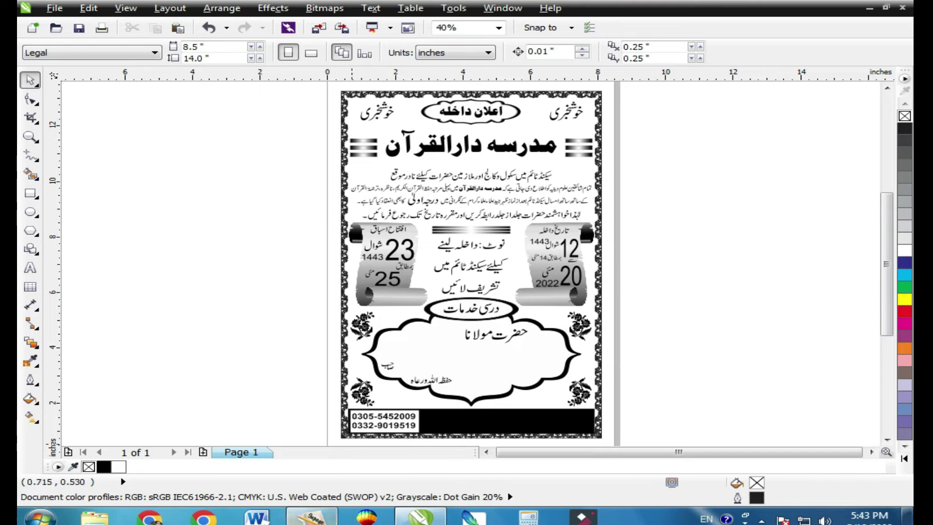
In InPage Urdu, draw a wide text box and begin the name with مفتی.
left_click(428, 373)
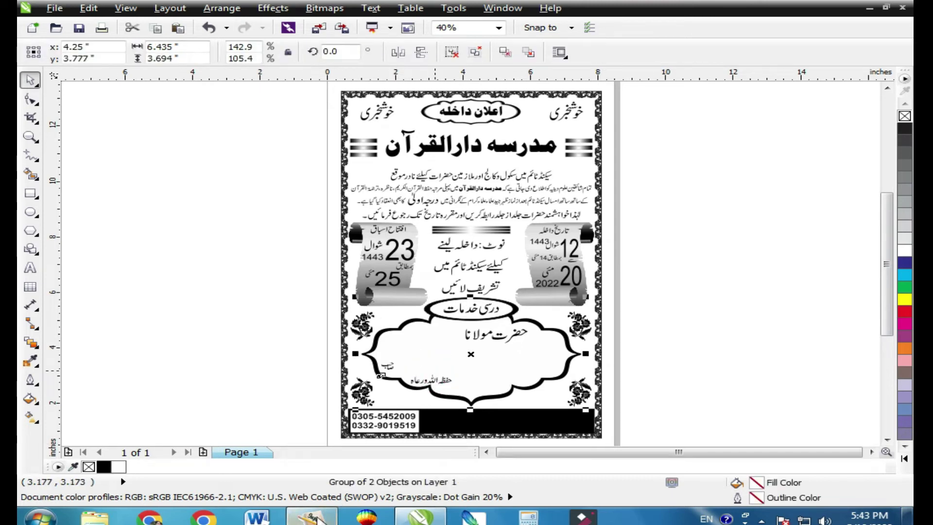
key("alt+Tab")
left_click(30, 153)
left_click_drag(109, 161, 675, 258)
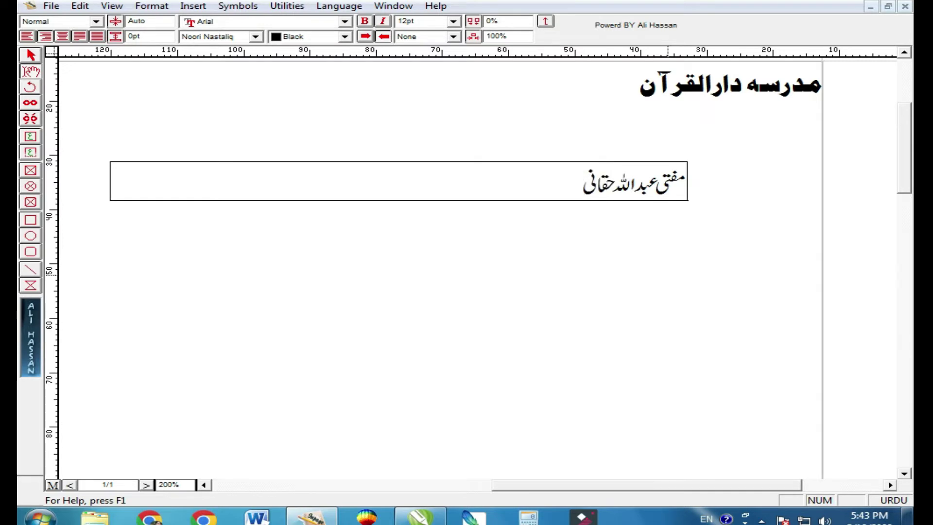
Copy the text box holding the mufti's name and bring the CorelDRAW poster forward.
left_click(30, 55)
right_click(355, 175)
left_click(407, 234)
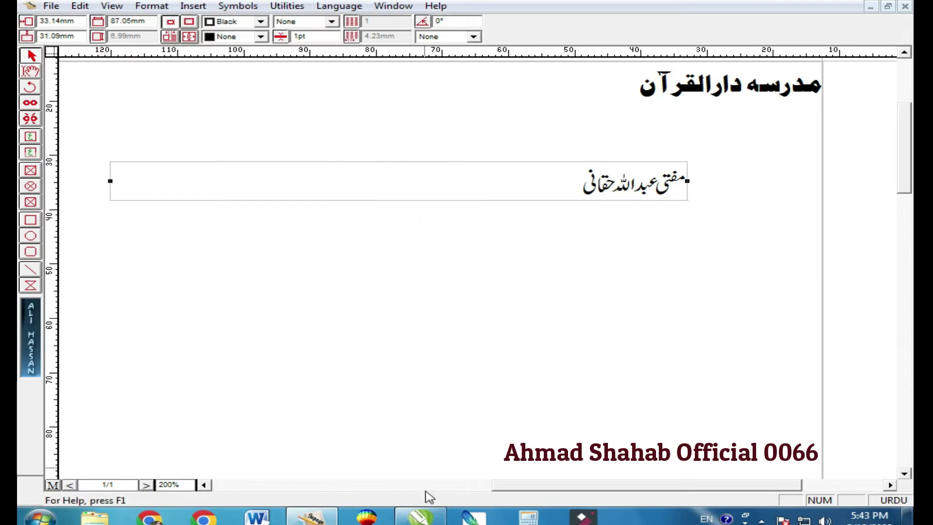
left_click(420, 516)
right_click(202, 210)
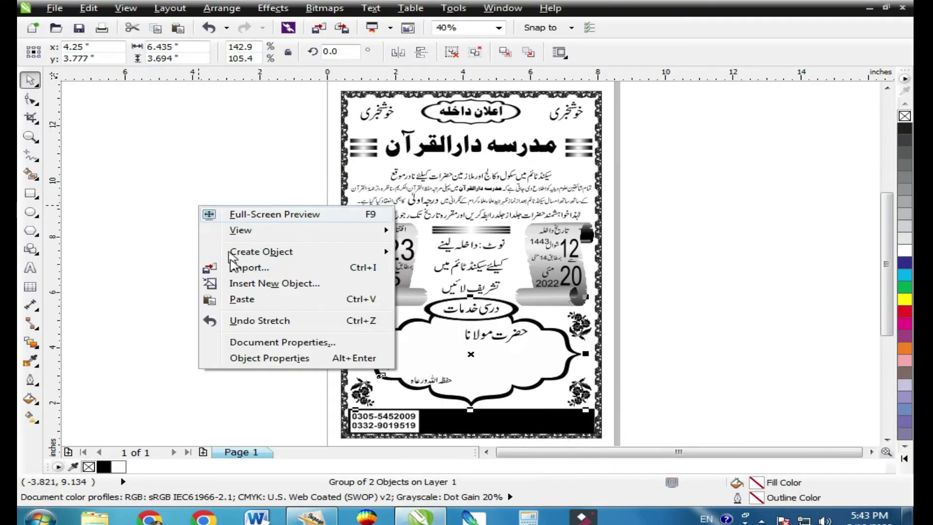
Paste the name at 3% scale and move it into the cloud frame.
left_click(243, 299)
double_click(244, 47)
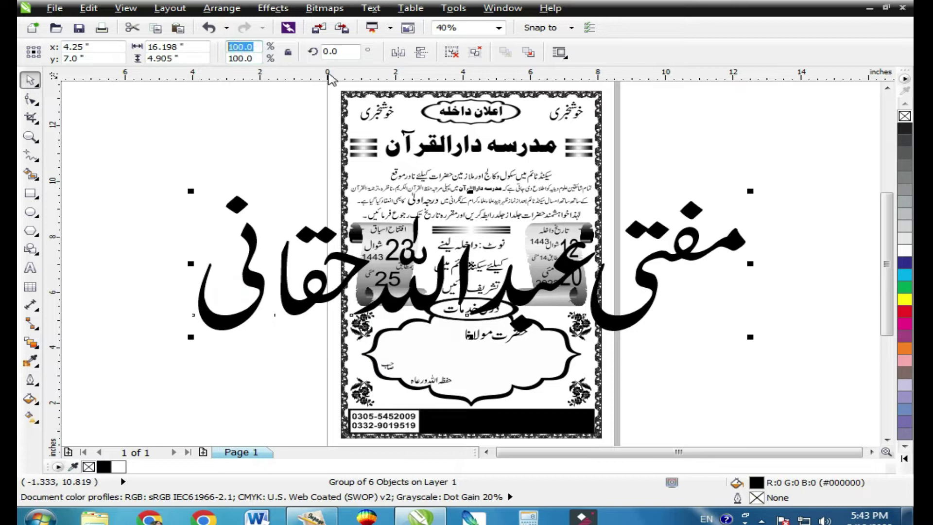
type("3")
key("Return")
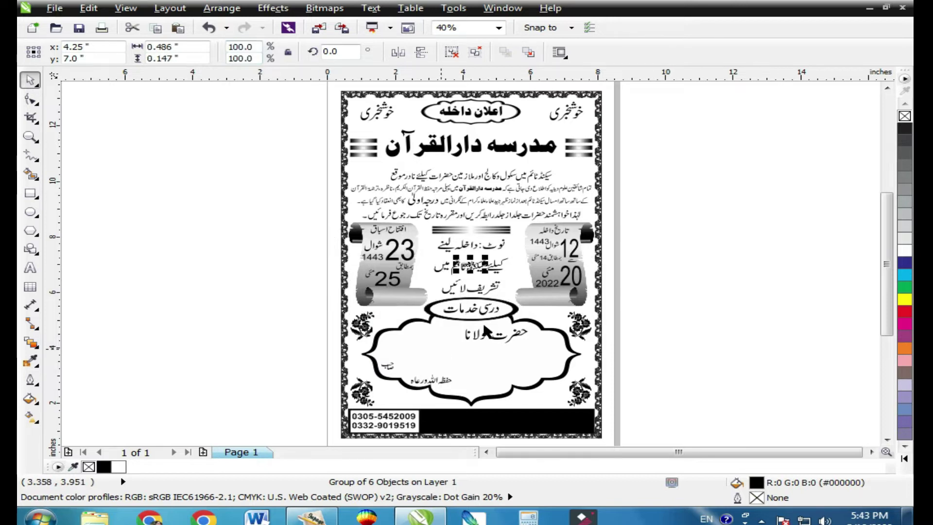
left_click_drag(473, 266, 471, 359)
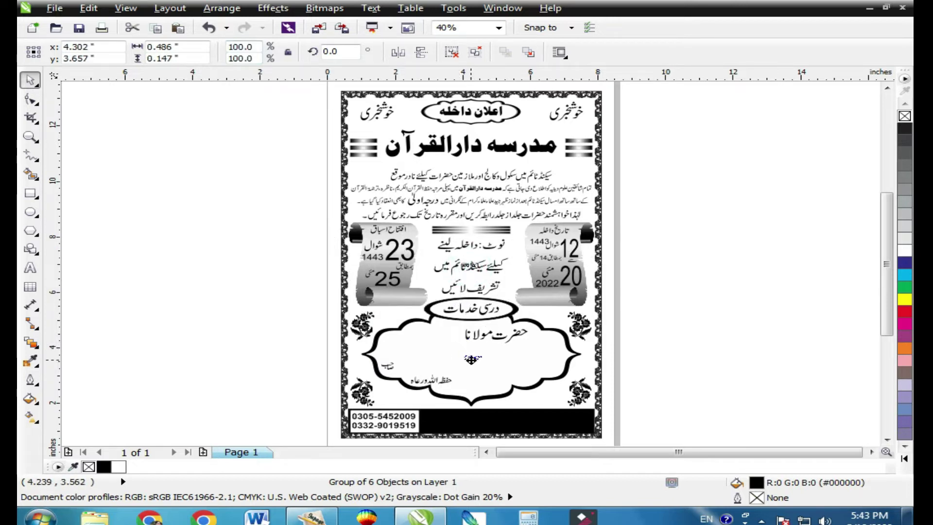
Zoom to the cloud frame, convert the name to curves, enlarge it and ungroup it.
left_click(504, 356)
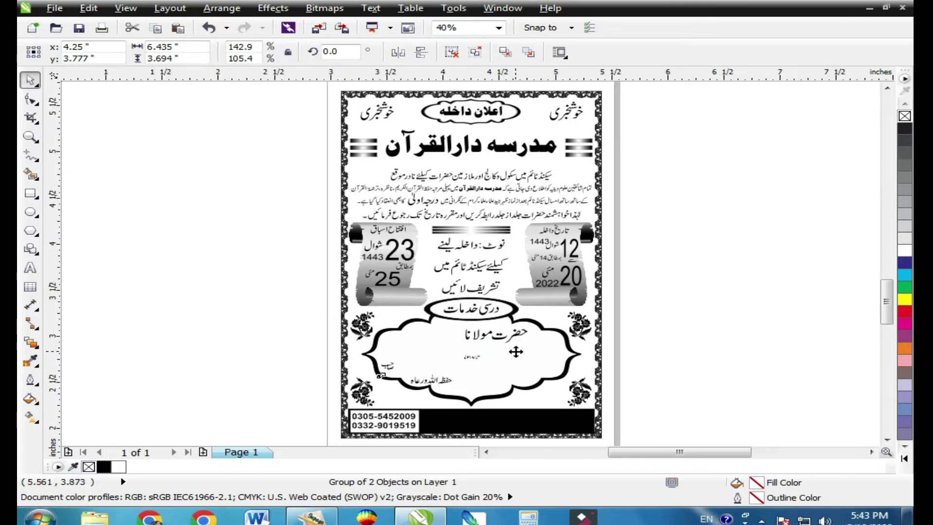
key("shift+F2")
key("Escape")
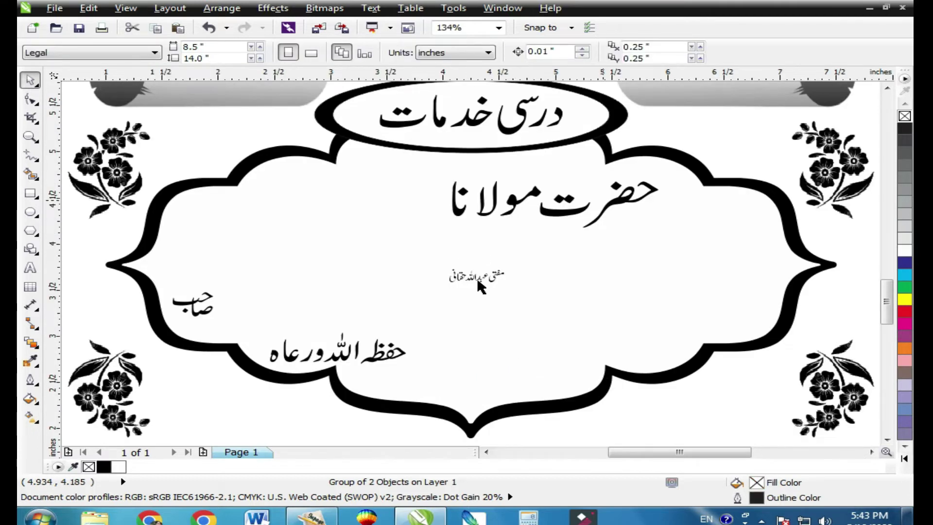
left_click(477, 278)
right_click(488, 276)
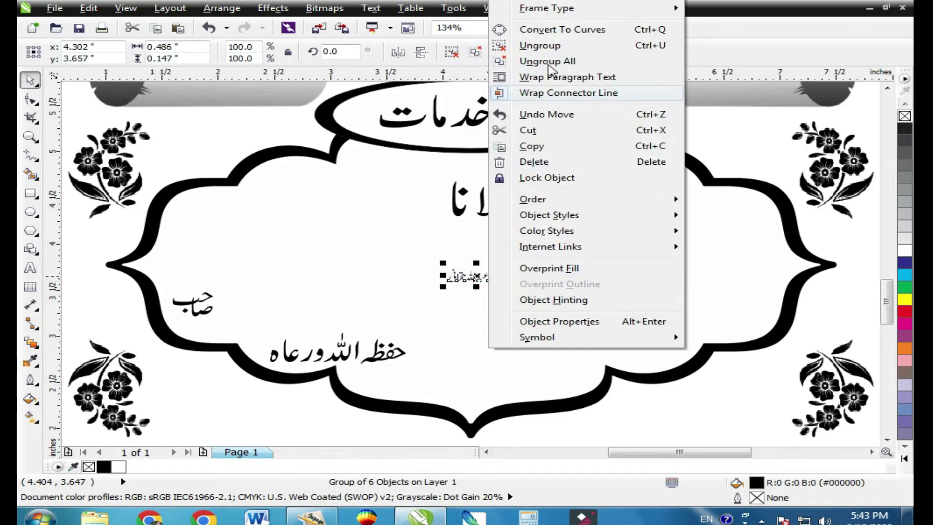
left_click(539, 30)
left_click_drag(505, 286, 625, 321)
left_click(453, 51)
Regroup the surname and the first part of the name, enlarging and positioning each.
left_click_drag(291, 208, 433, 318)
key("ctrl+g")
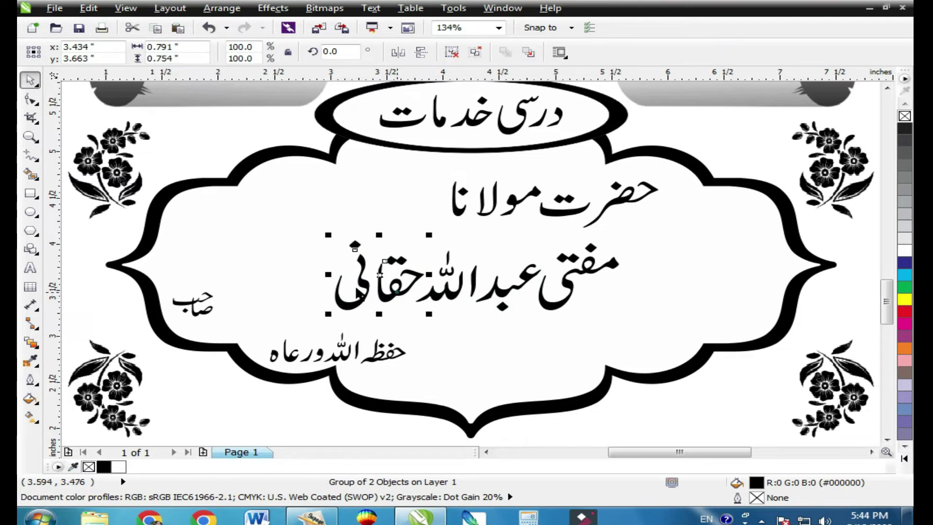
left_click(398, 281, "ctrl")
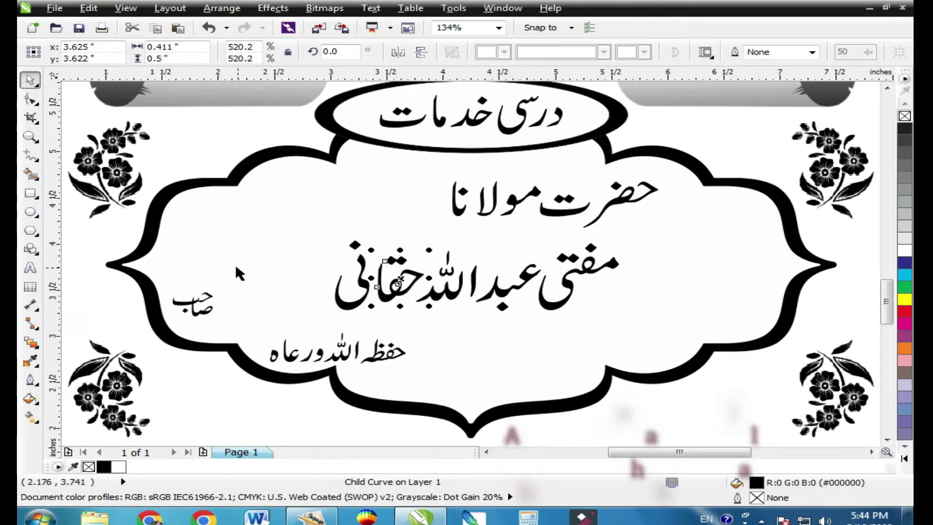
left_click(398, 280)
left_click_drag(392, 291, 231, 274)
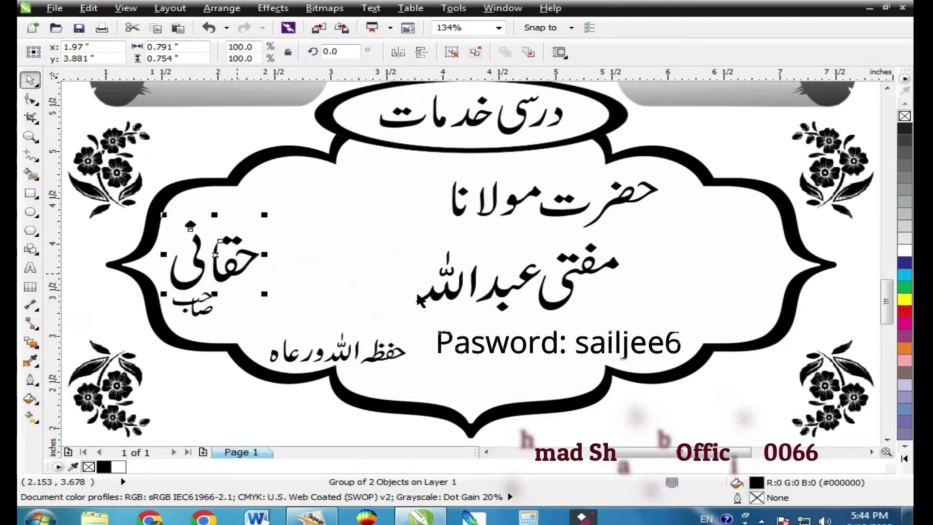
left_click_drag(368, 236, 690, 360)
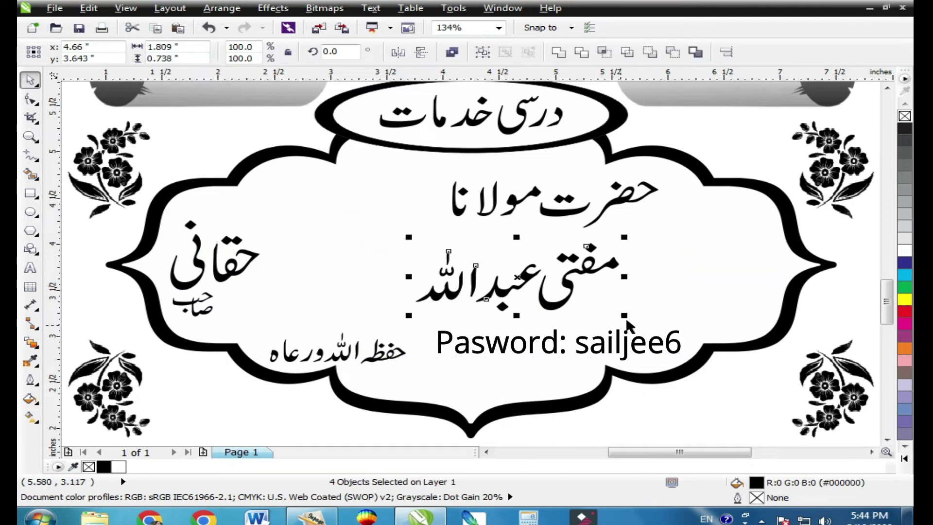
key("ctrl+g")
left_click_drag(607, 327, 765, 362)
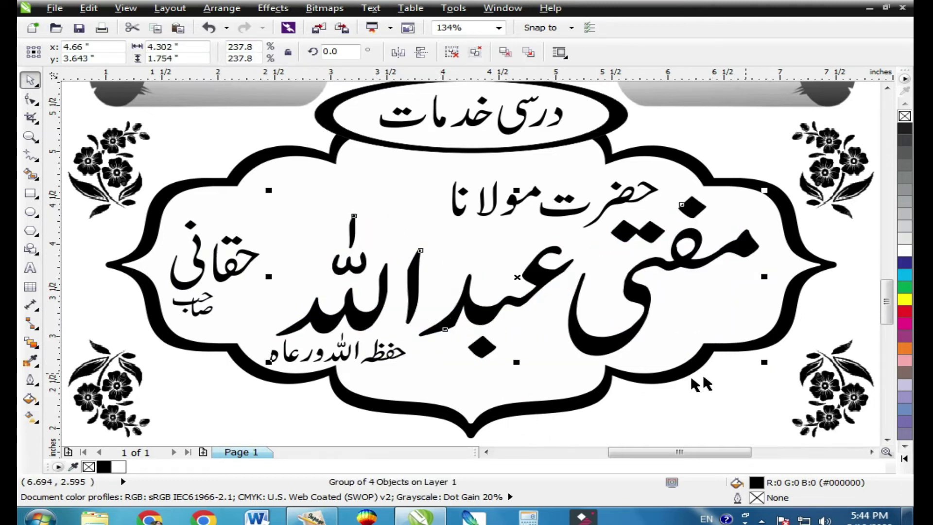
left_click_drag(570, 219, 508, 201)
left_click_drag(639, 235, 636, 239)
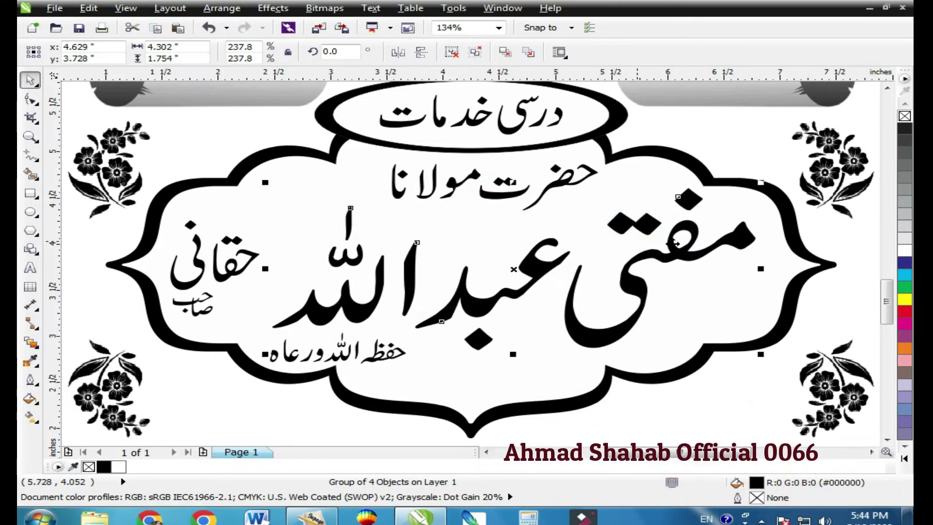
Shrink the word مفتی and resize the whole name to fill the frame.
left_click(695, 235, "ctrl")
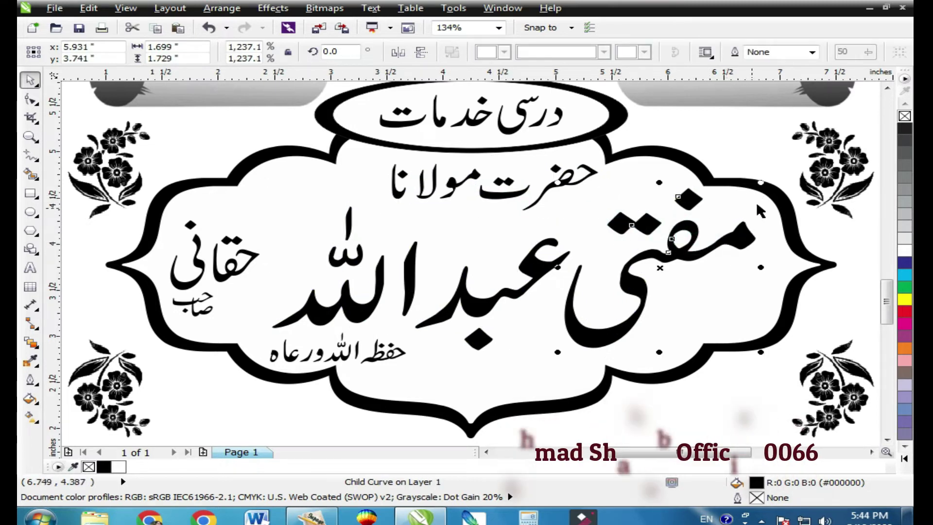
left_click_drag(741, 196, 690, 246)
left_click_drag(631, 253, 624, 229)
left_click(546, 267)
left_click_drag(678, 204, 735, 279)
left_click_drag(722, 190, 754, 176)
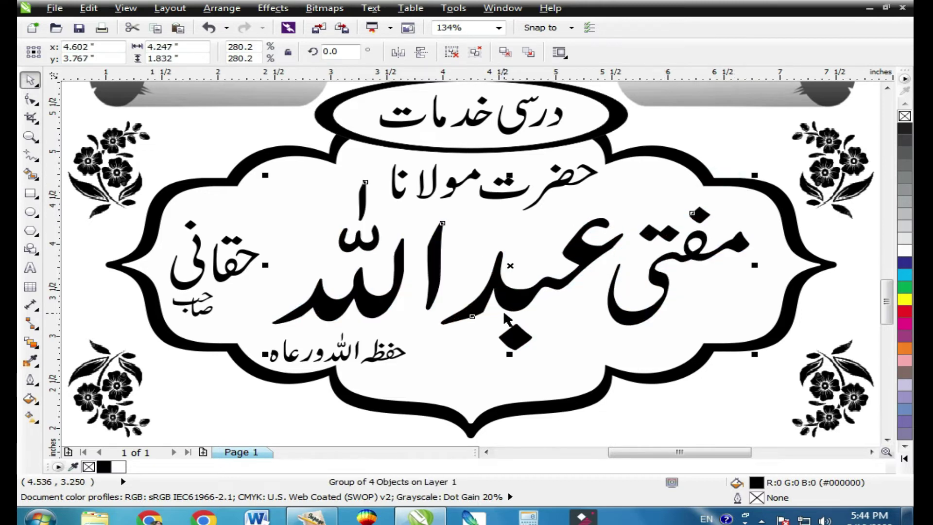
key("Left")
key("Down")
key("Right")
key("Down")
key("Down")
Enlarge the surname, set صاحب beside it, and centre the حفظه اللہ ورعاه line below.
left_click(230, 267)
left_click_drag(264, 293, 263, 317)
left_click_drag(187, 305, 173, 261)
left_click_drag(410, 360, 501, 364)
left_click(506, 296)
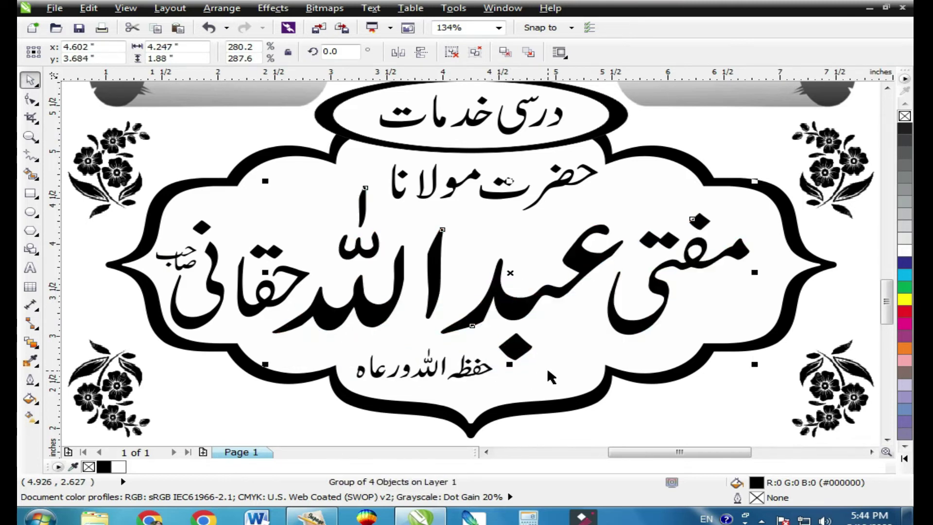
scroll(546, 368, "down", 3)
left_click(674, 326)
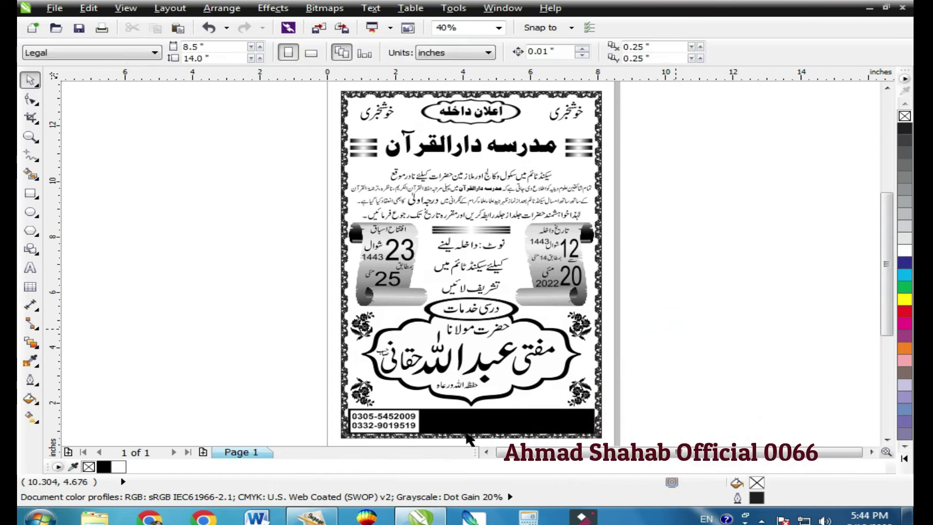
Extend the heading with حسن زئی شبقدر and set the line in Noori Nastaliq.
left_click(311, 516)
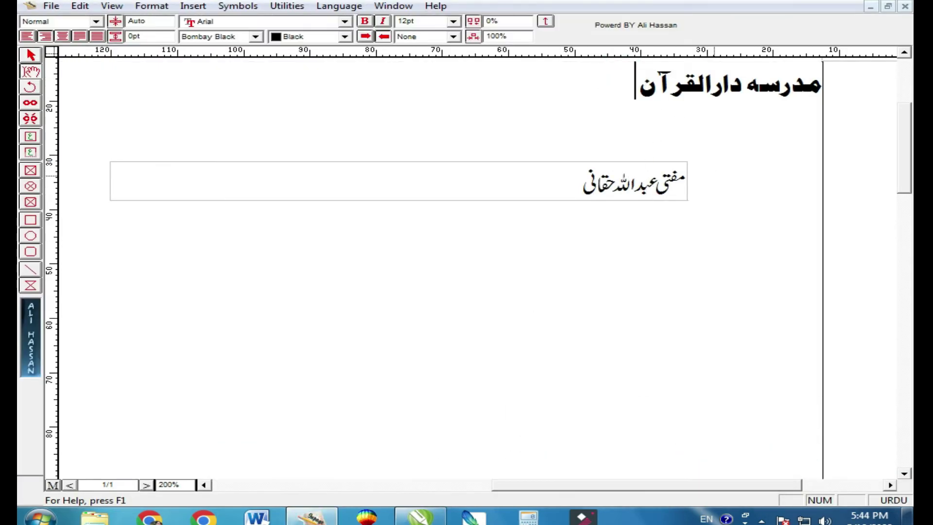
type("حسن")
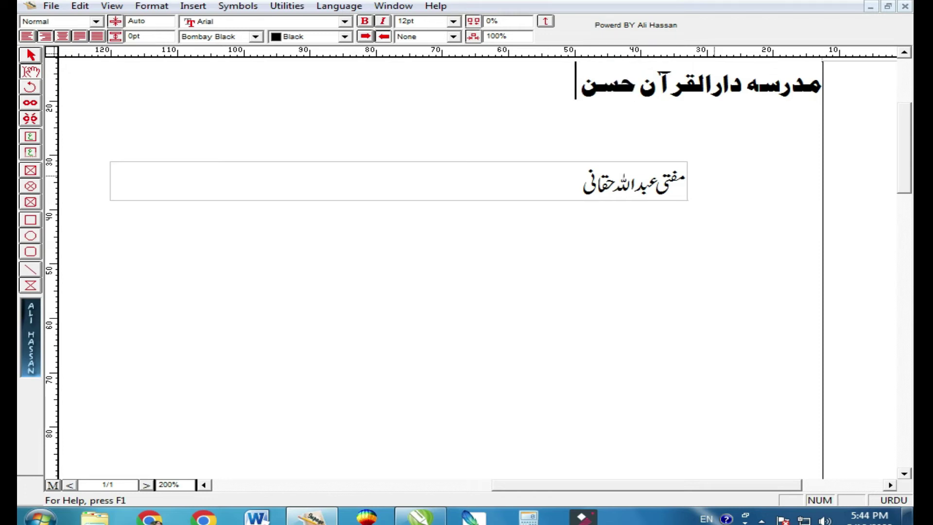
type(" زئی شبقدر")
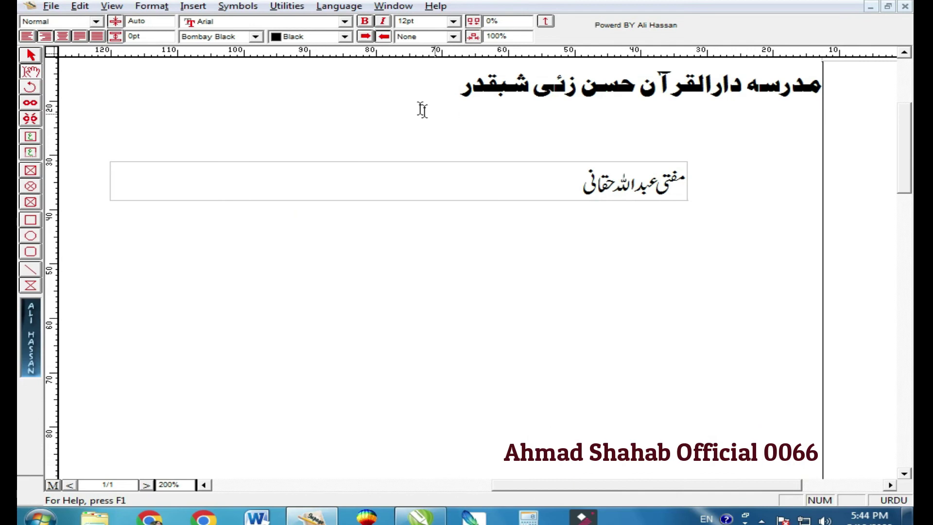
left_click_drag(415, 97, 889, 109)
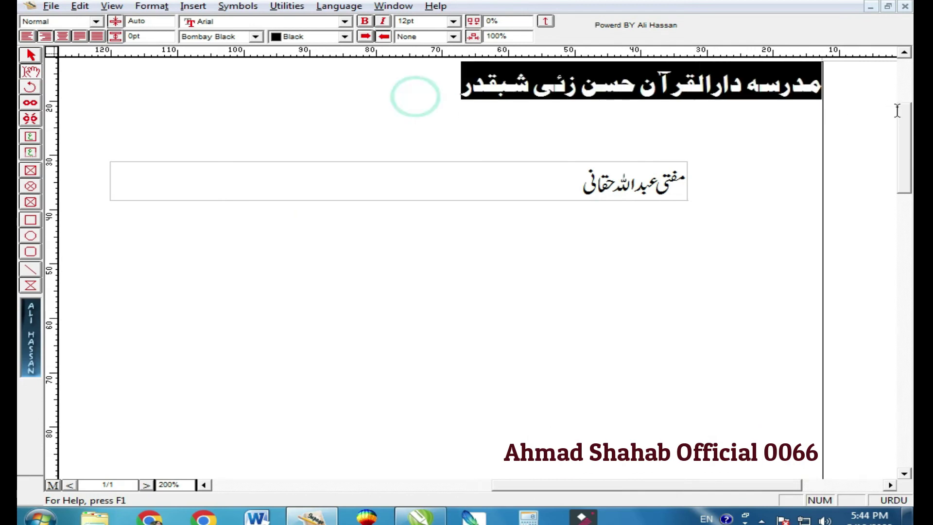
left_click(240, 36)
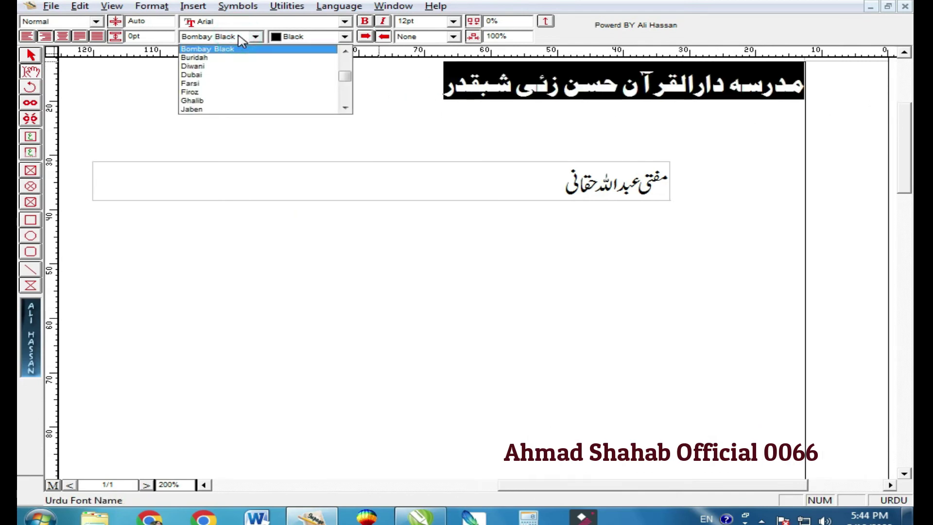
scroll(267, 78, "down", 5)
left_click(313, 73)
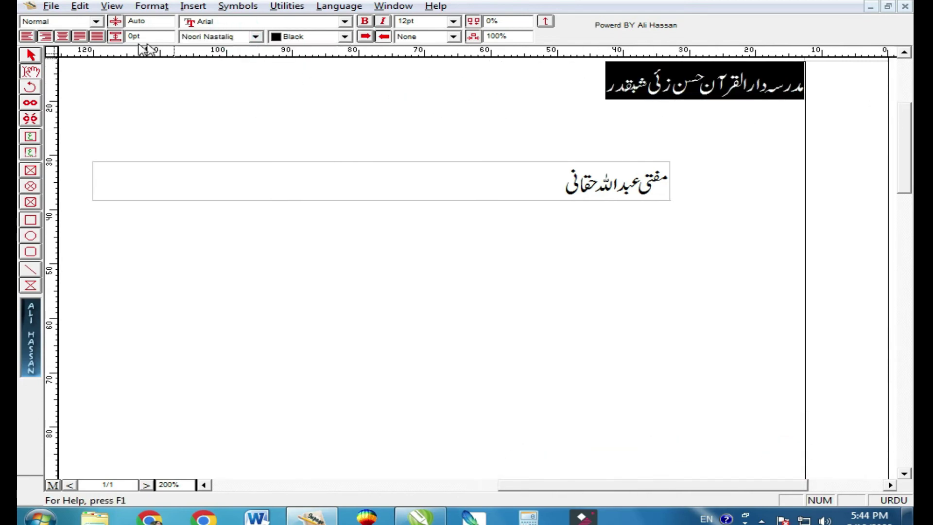
Copy the heading's text box to the clipboard.
left_click(32, 58)
left_click(452, 107)
right_click(453, 108)
left_click(498, 167)
Paste the address line at 3% scale and make its fill and outline white.
left_click(420, 516)
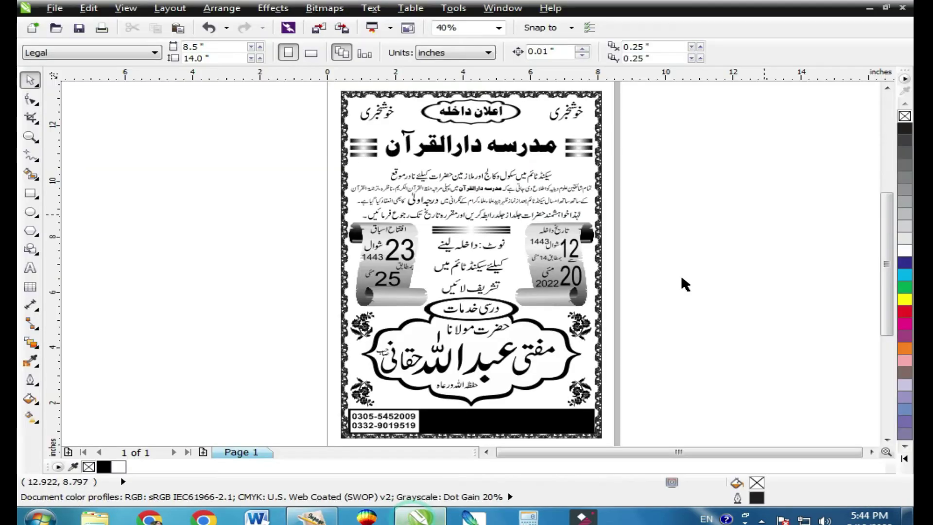
right_click(676, 159)
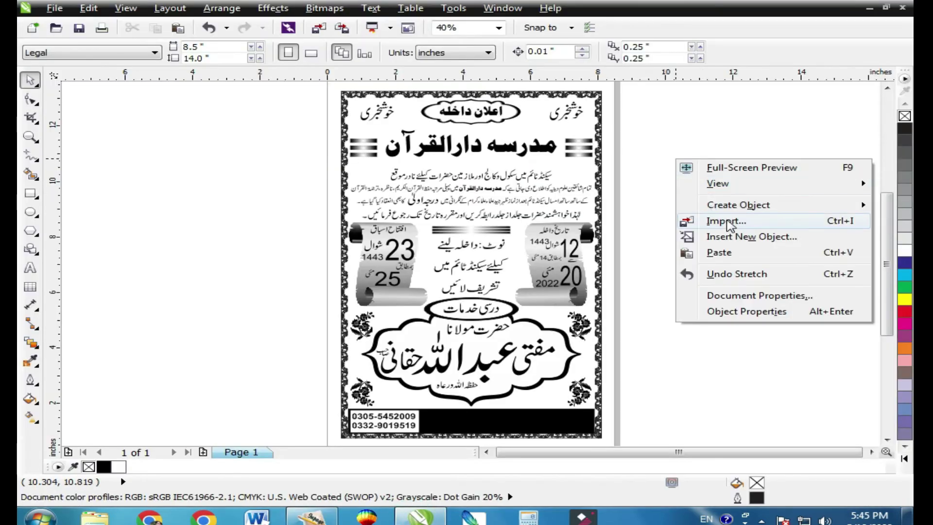
left_click(728, 262)
double_click(249, 48)
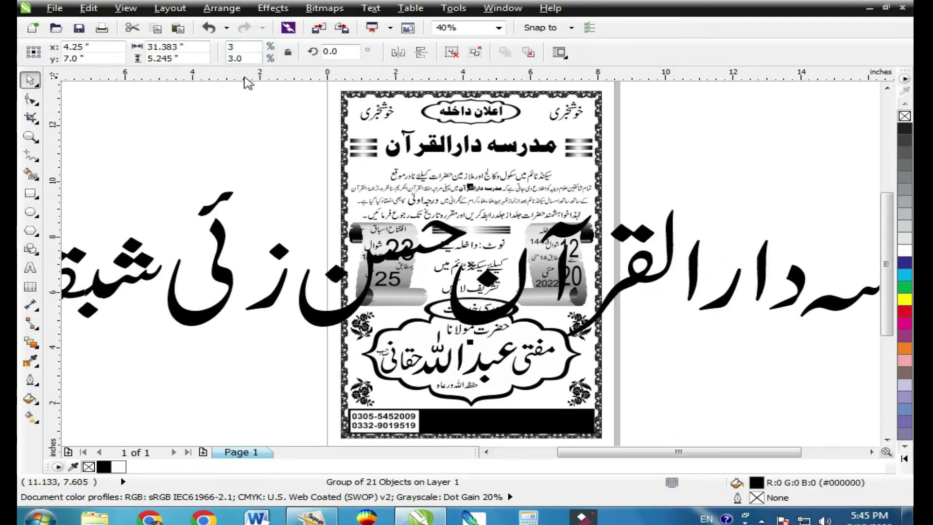
type("3")
key("Return")
left_click_drag(490, 268, 574, 425)
left_click(904, 250)
right_click(904, 250)
Move the address line into the black footer bar, clear out the old phone numbers, and widen it.
mouse_move(501, 407)
left_mouse_down()
mouse_move(500, 425)
mouse_move(508, 421)
left_mouse_up()
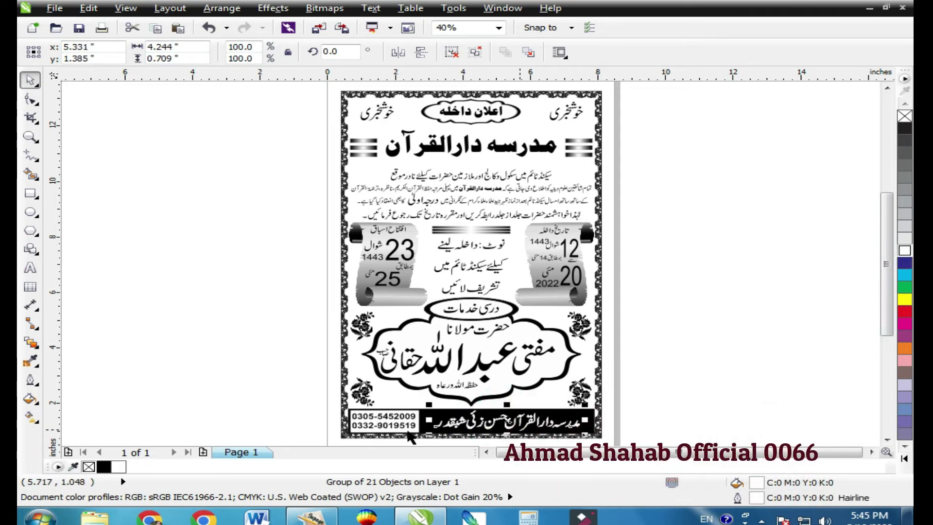
left_click_drag(408, 415, 724, 404)
left_click(783, 374)
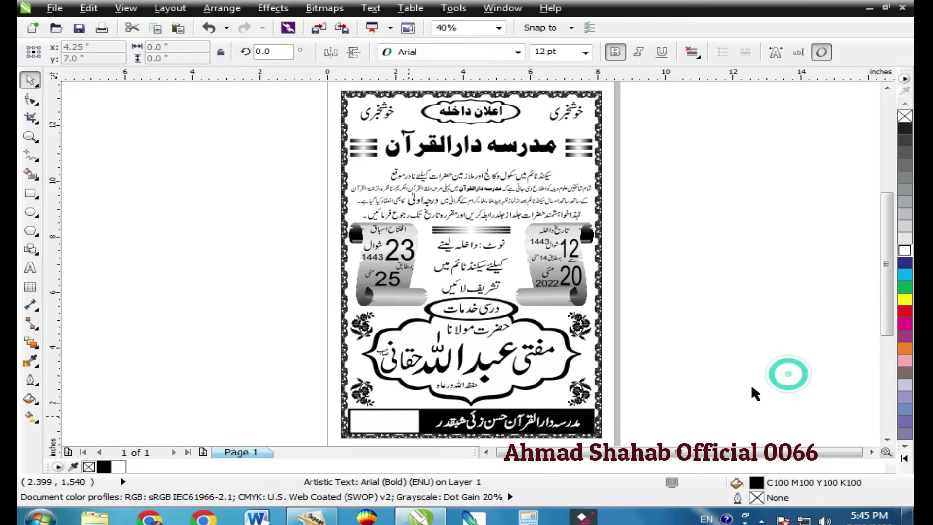
left_click_drag(711, 444, 697, 444)
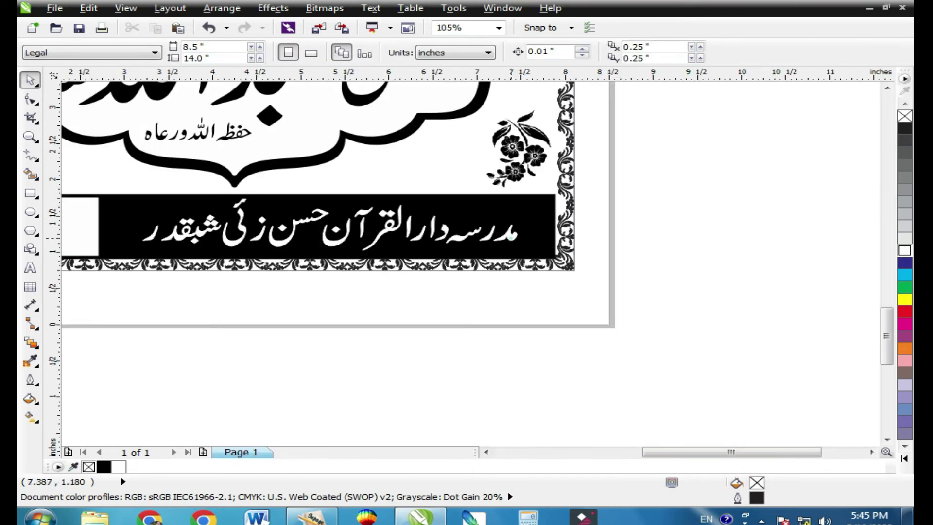
left_click(511, 238)
left_click_drag(523, 225, 539, 225)
scroll(624, 260, "down", 1)
Type the two phone numbers as a two-line text block and move it into the white footer box.
key("F4")
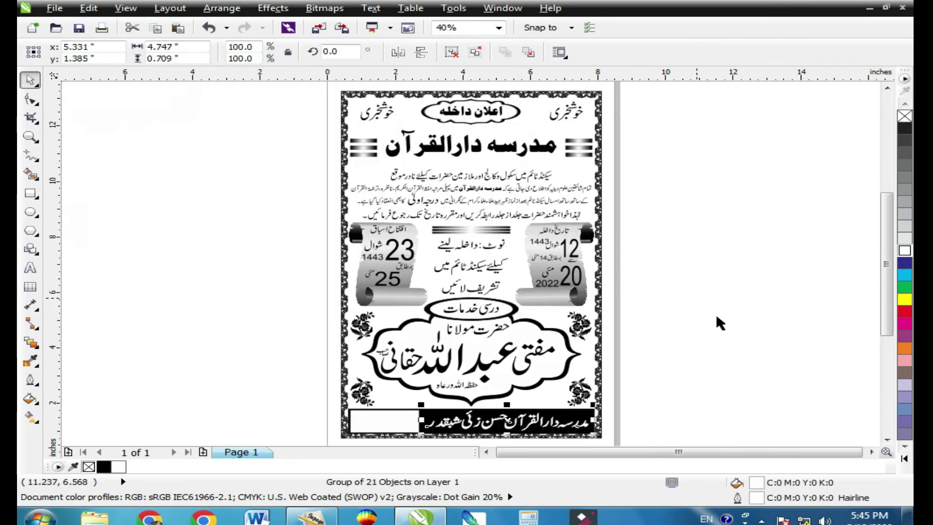
left_click(716, 317)
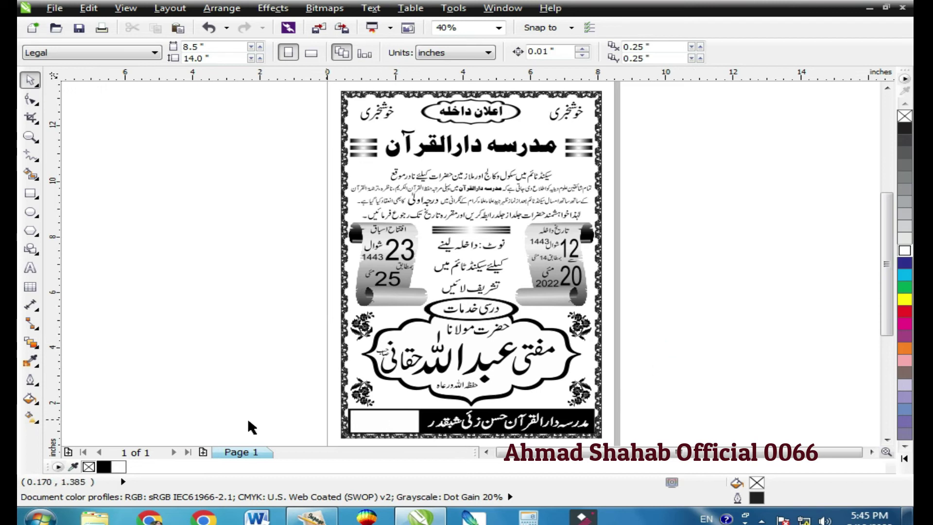
left_click(30, 267)
left_click(103, 259)
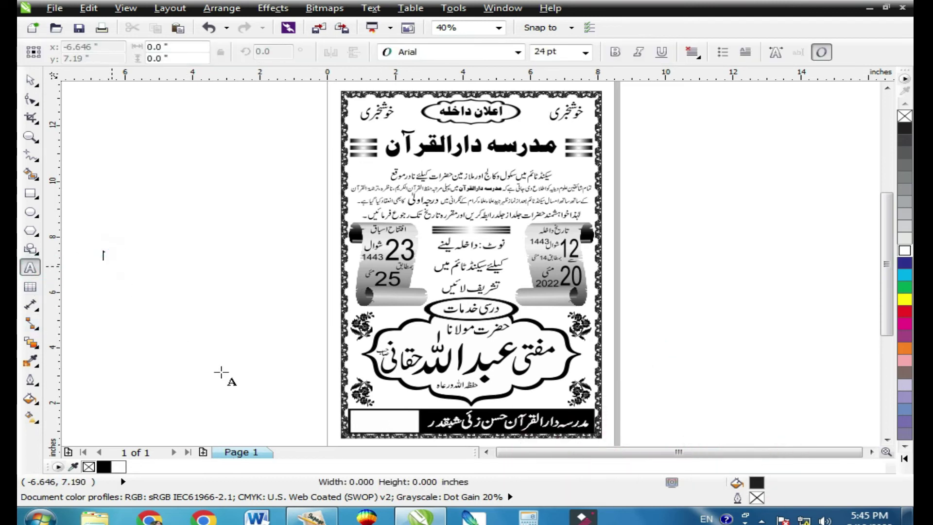
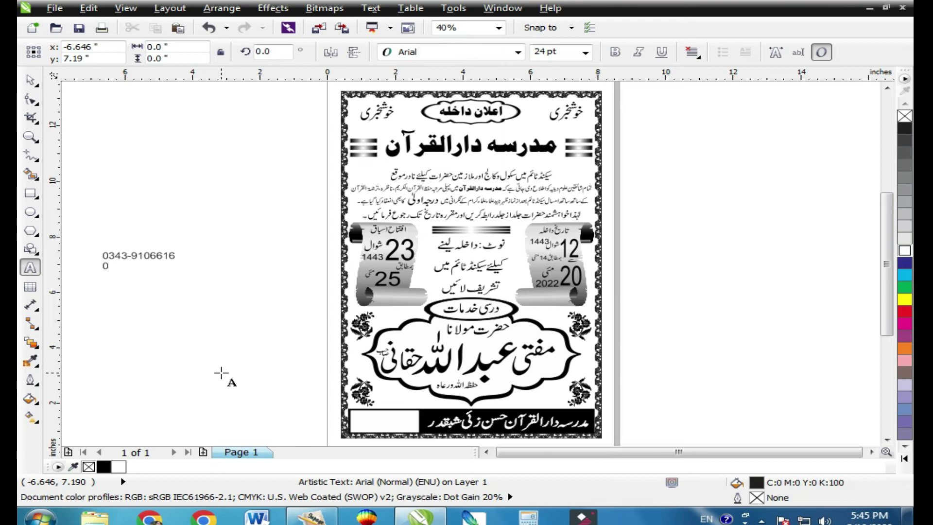
key("ctrl+space")
left_click(167, 268)
left_click_drag(341, 404, 402, 421)
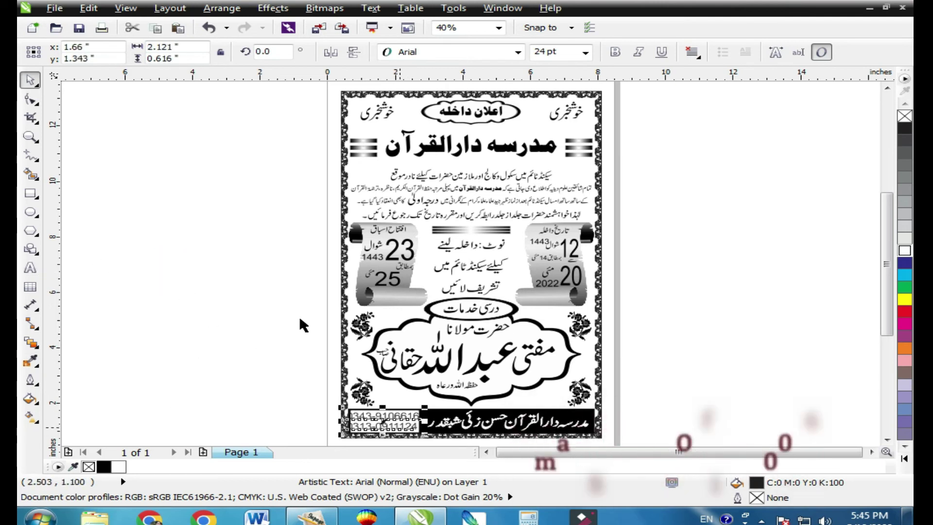
Zoom into the footer and nudge the phone numbers right inside the white box.
left_click(30, 136)
scroll(488, 439, "down", 1)
left_click_drag(316, 383, 488, 439)
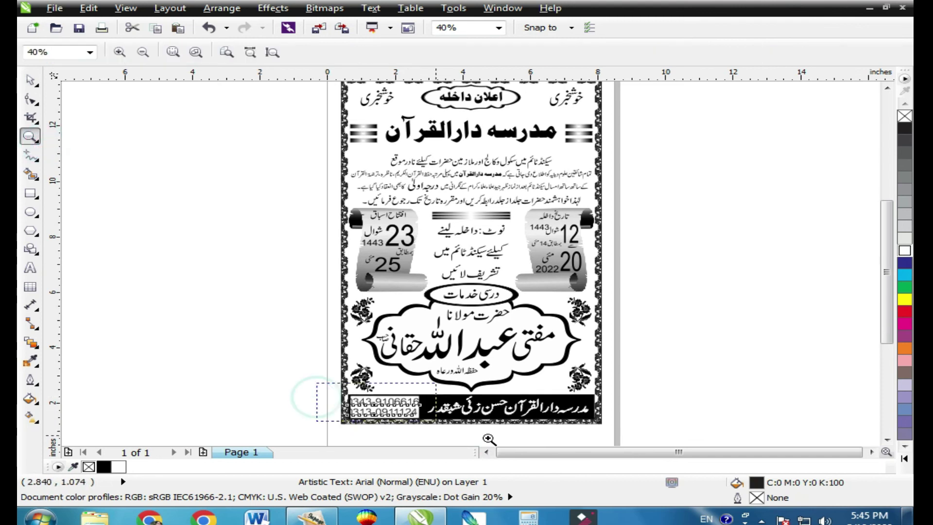
left_click(30, 79)
left_click_drag(549, 276, 555, 267)
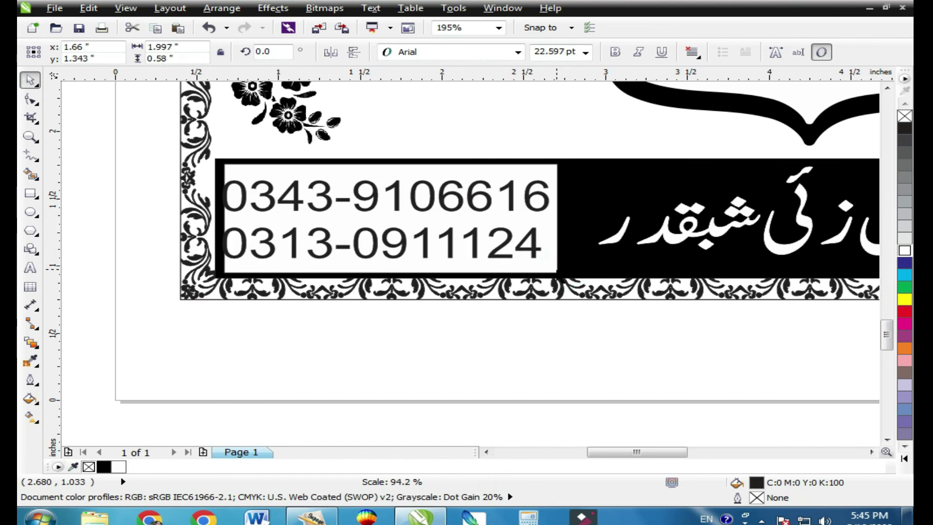
Shrink the phone number text slightly and make it Arial Bold, then view the whole poster.
left_click(546, 247, "shift")
key("Escape")
left_click(540, 246)
left_click_drag(559, 263, 556, 262)
left_click(615, 52)
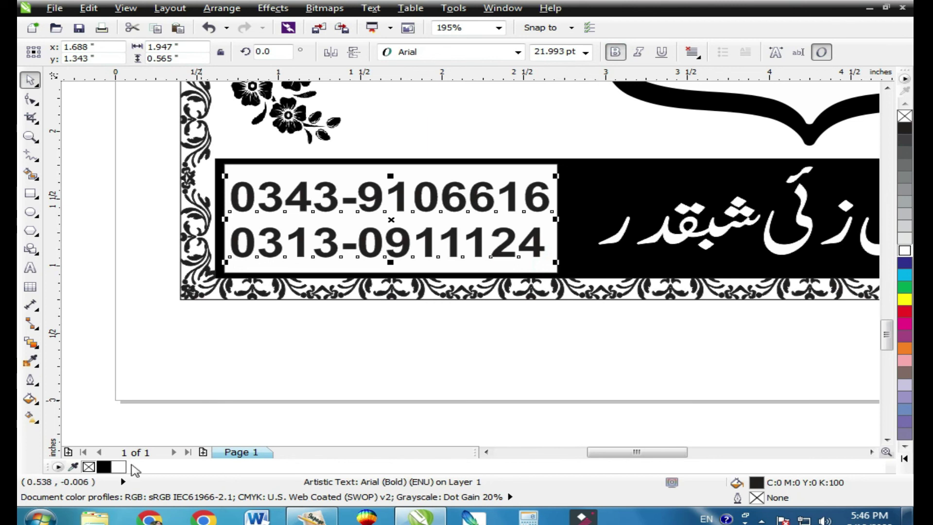
left_click(531, 268, "shift")
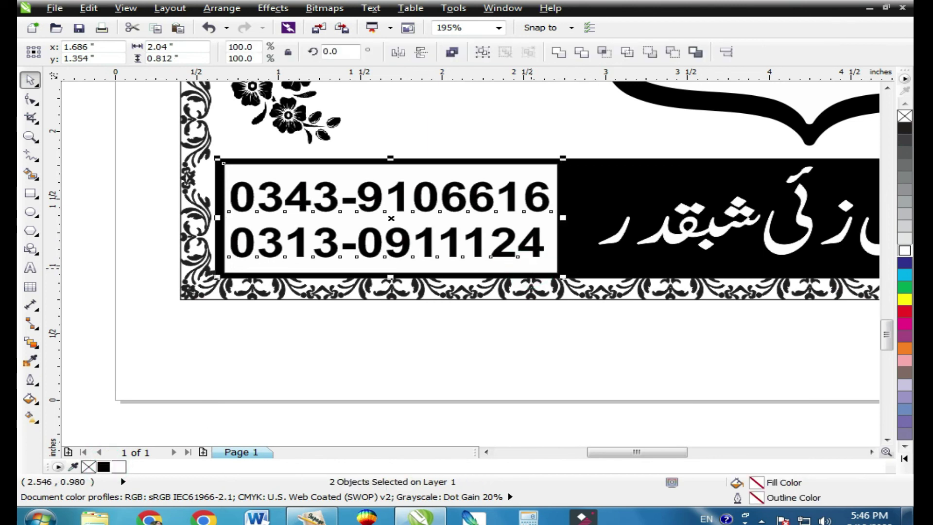
scroll(561, 291, "down", 2)
key("shift+F4")
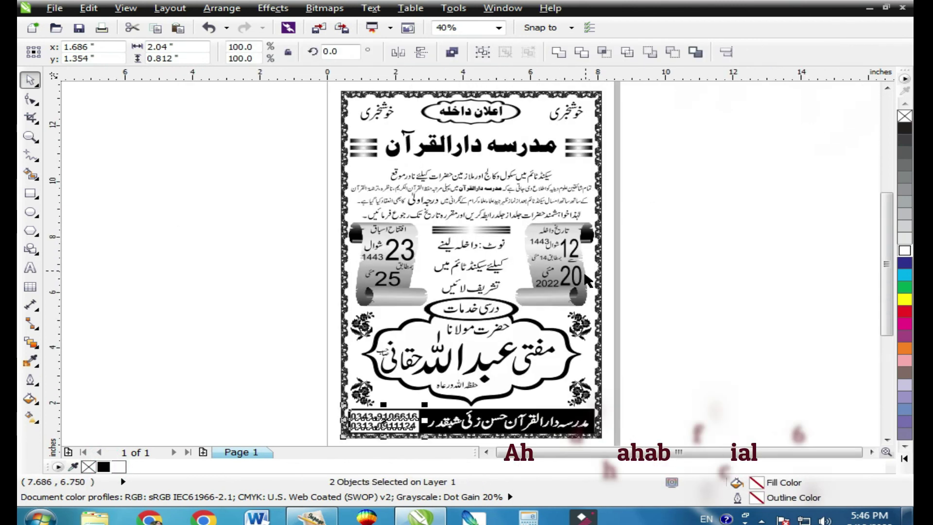